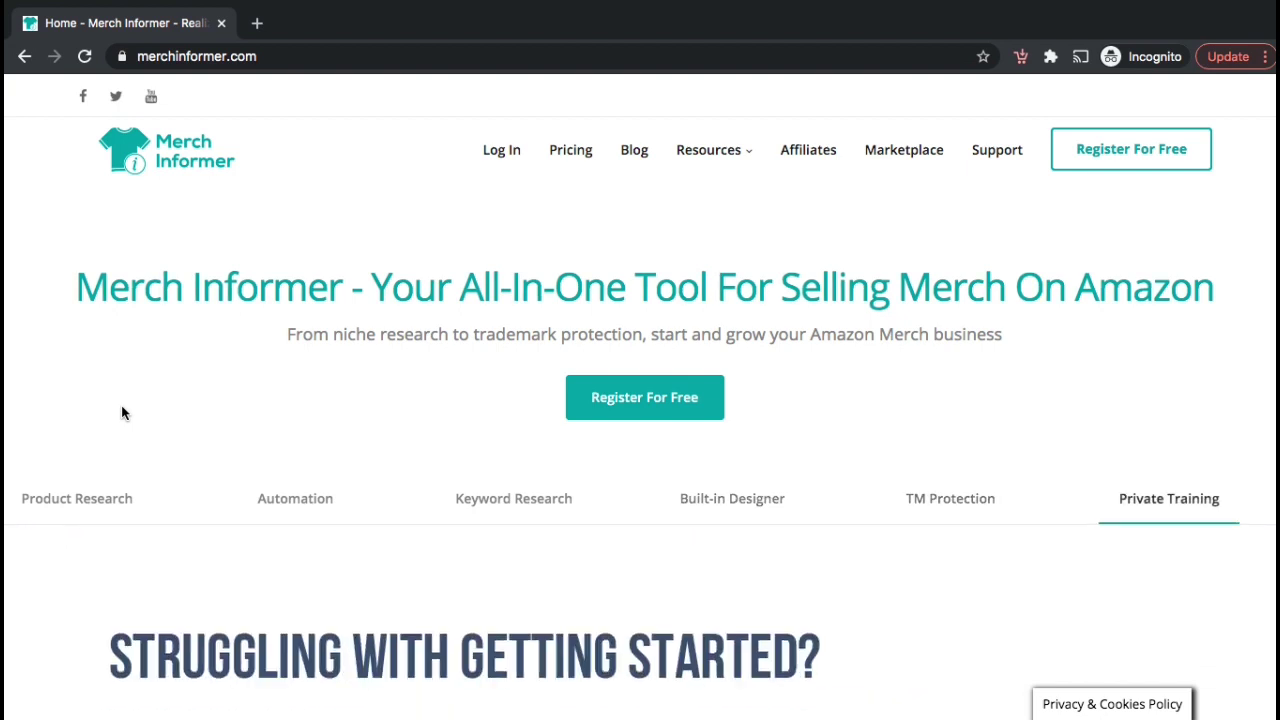
Open Niche Hunter under Keyword Research to list top Shirts keywords by search volume.
{"action": "scroll", "coordinate": [121, 410], "scroll_direction": "down", "scroll_amount": 5}
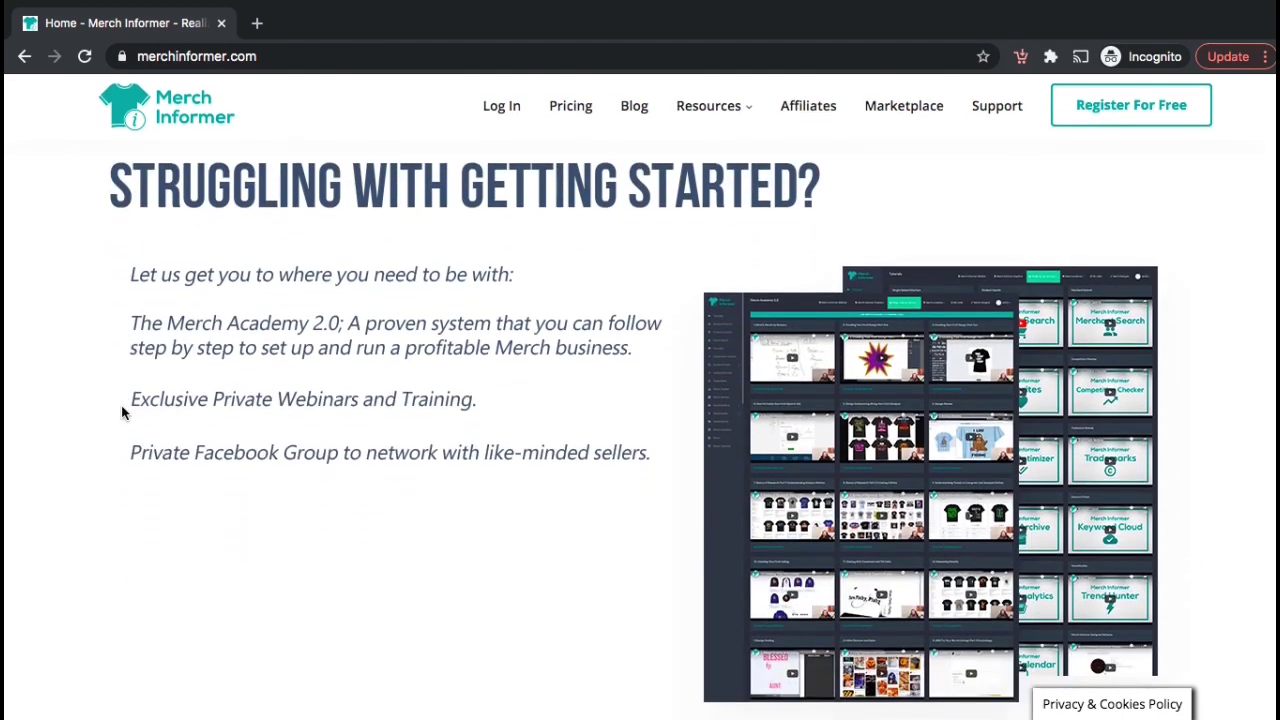
{"action": "scroll", "coordinate": [121, 410], "scroll_direction": "down", "scroll_amount": 7}
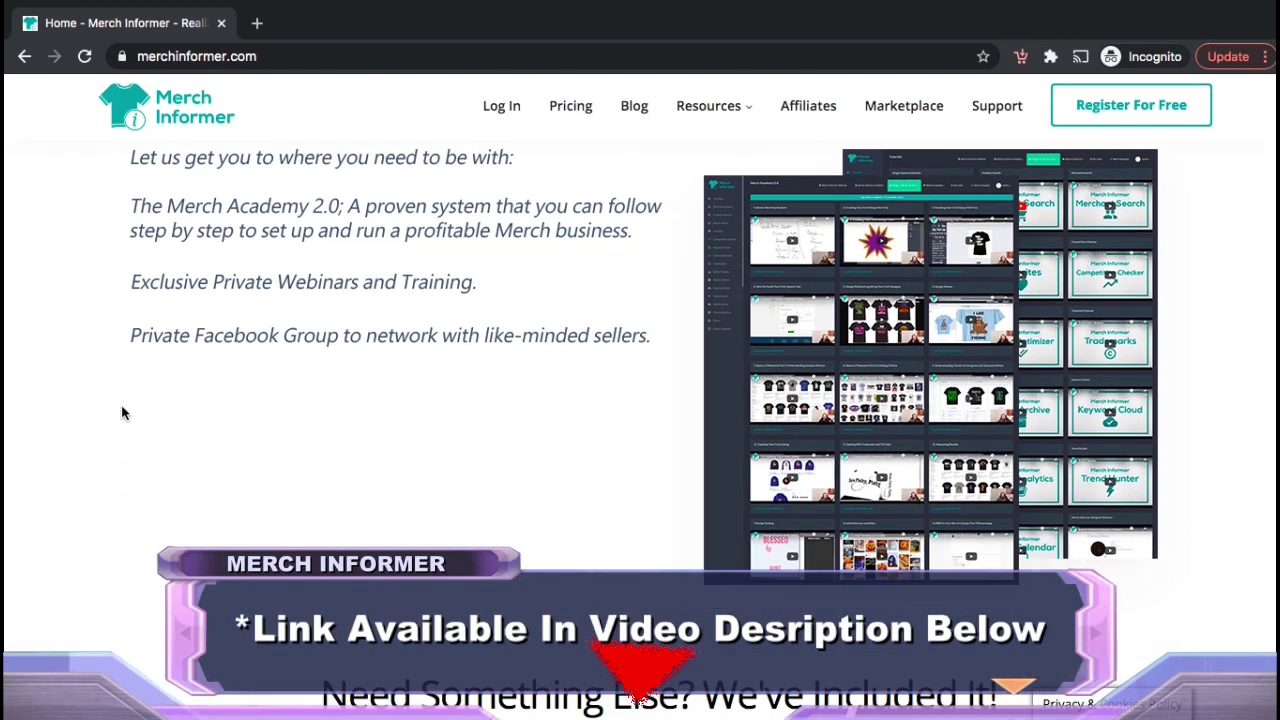
{"action": "scroll", "coordinate": [121, 412], "scroll_direction": "down", "scroll_amount": 2}
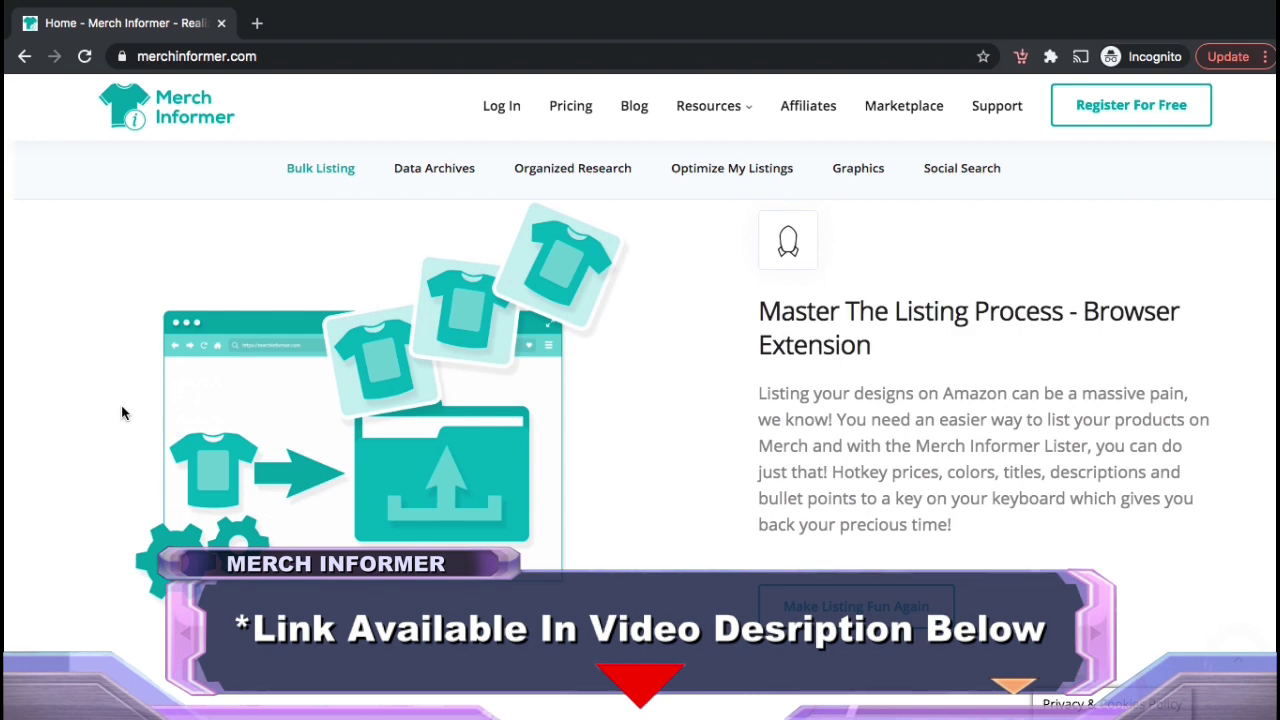
{"action": "scroll", "coordinate": [121, 412], "scroll_direction": "down", "scroll_amount": 7}
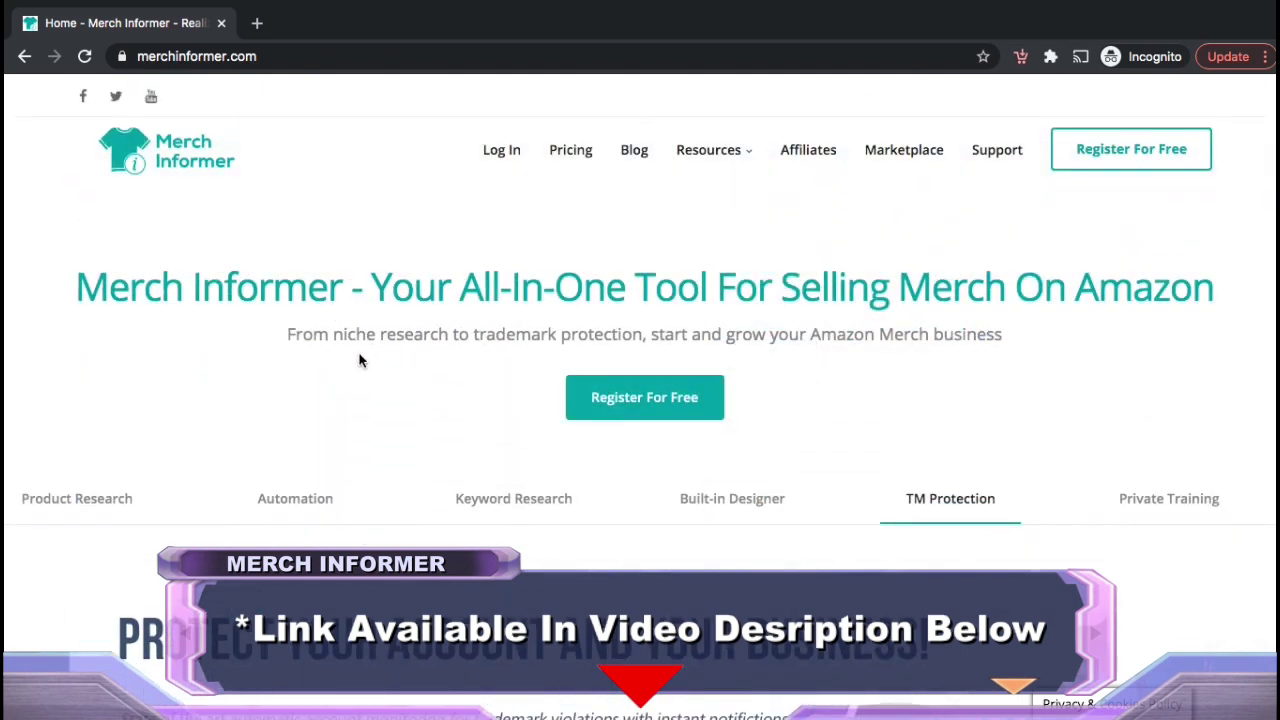
{"action": "mouse_move", "coordinate": [749, 160]}
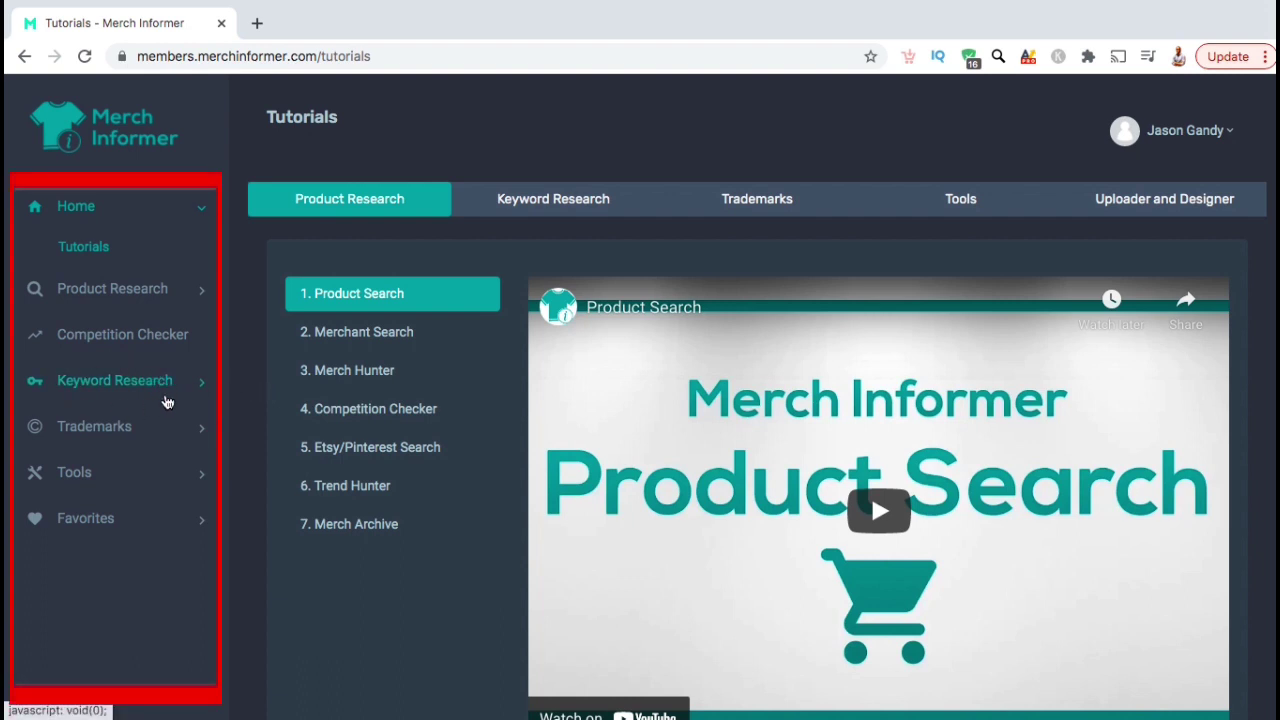
{"action": "left_click", "coordinate": [167, 399]}
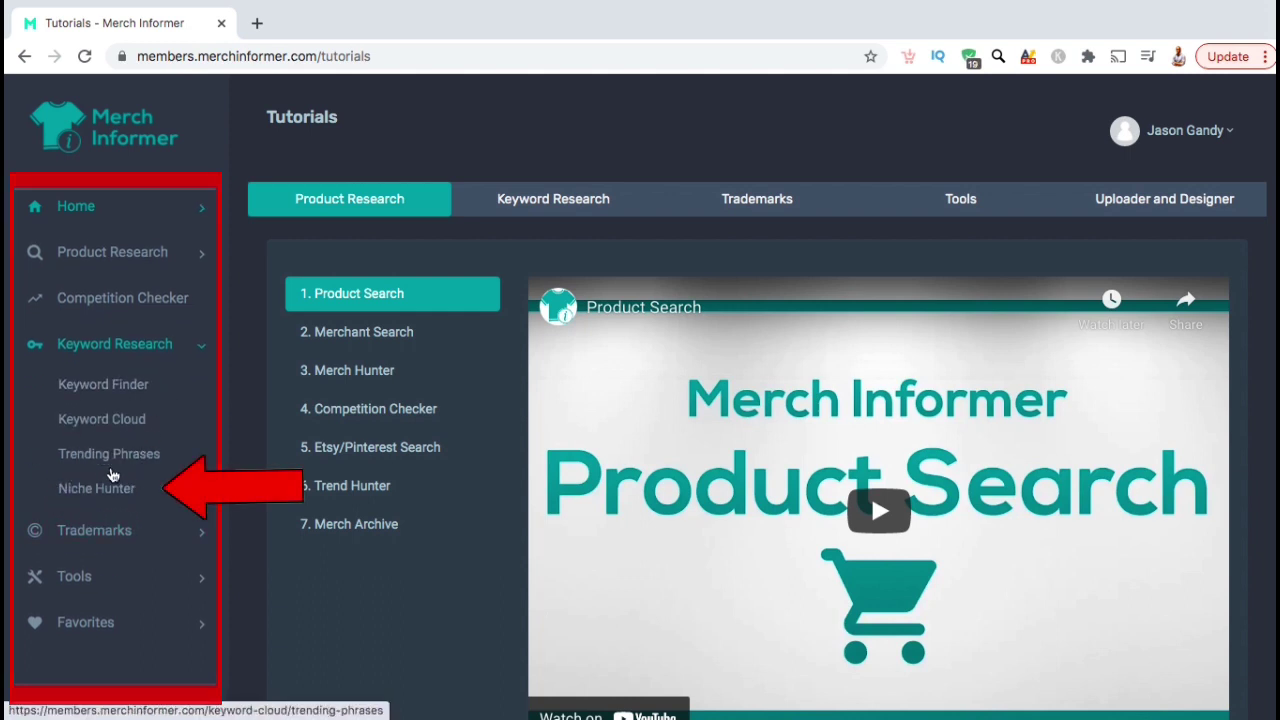
{"action": "left_click", "coordinate": [115, 500]}
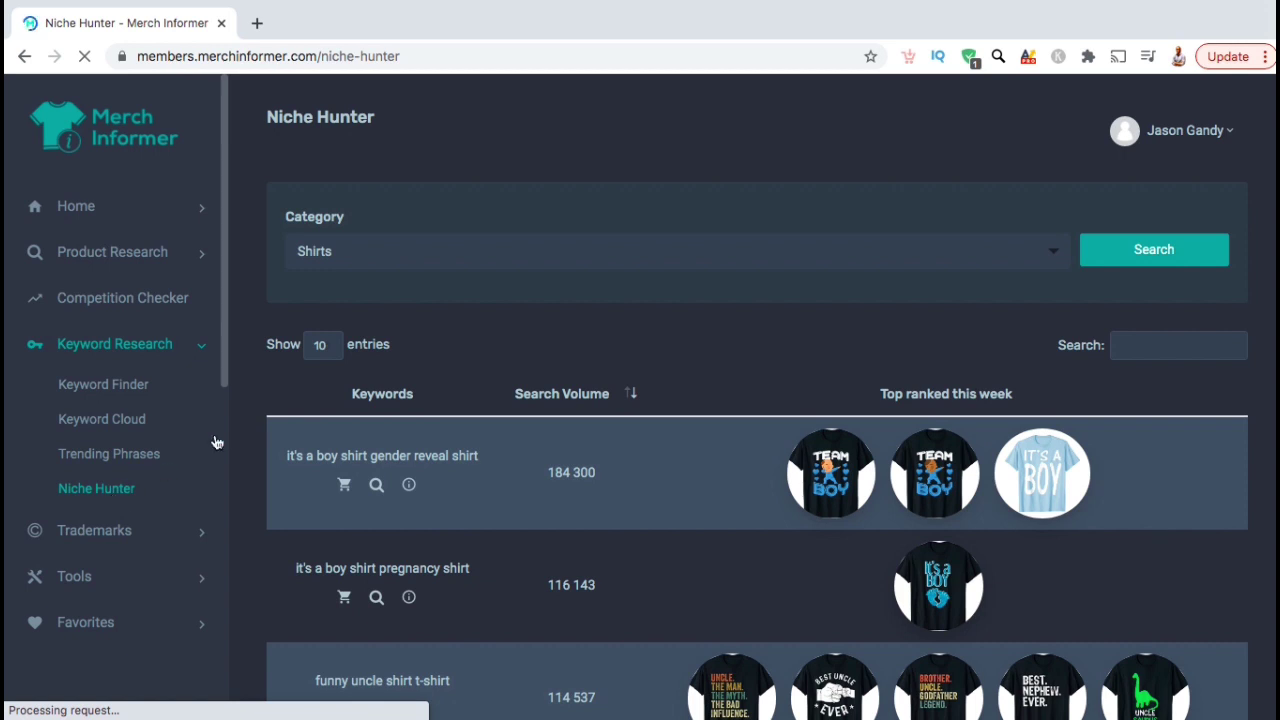
Run the Niche Hunter search with the category set to Hoodies.
{"action": "left_click", "coordinate": [1055, 251]}
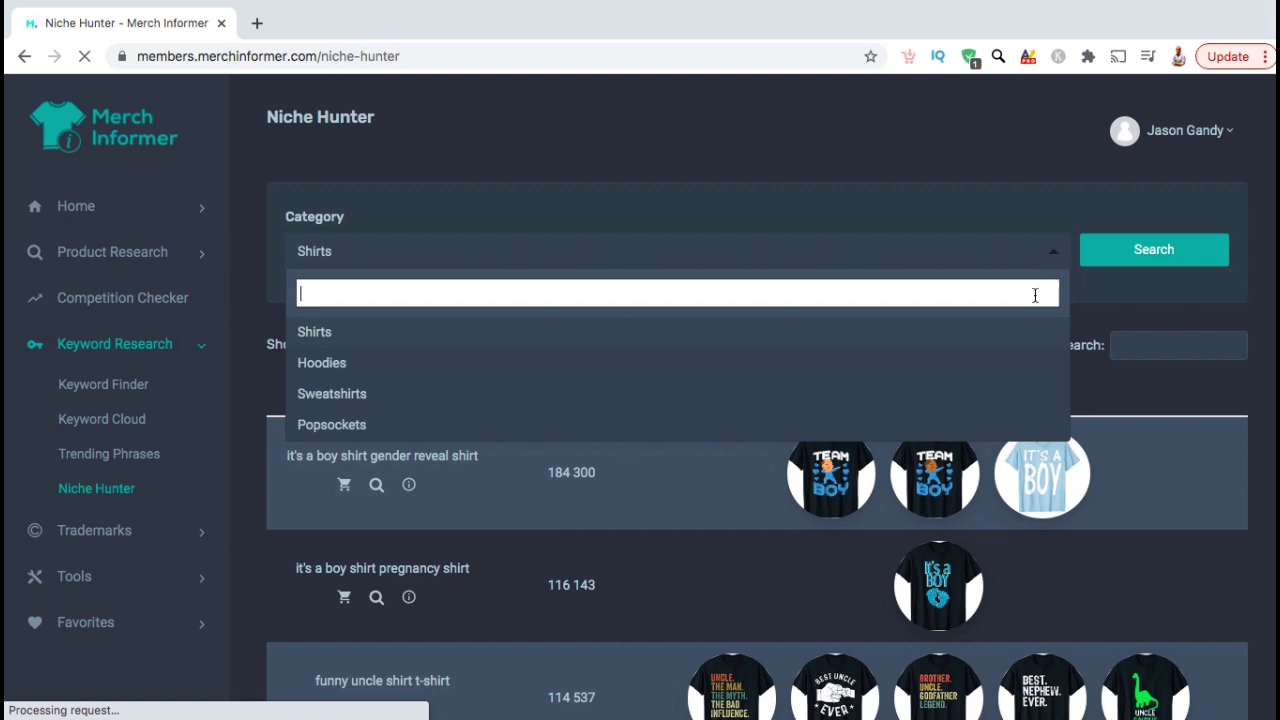
{"action": "left_click", "coordinate": [1007, 360]}
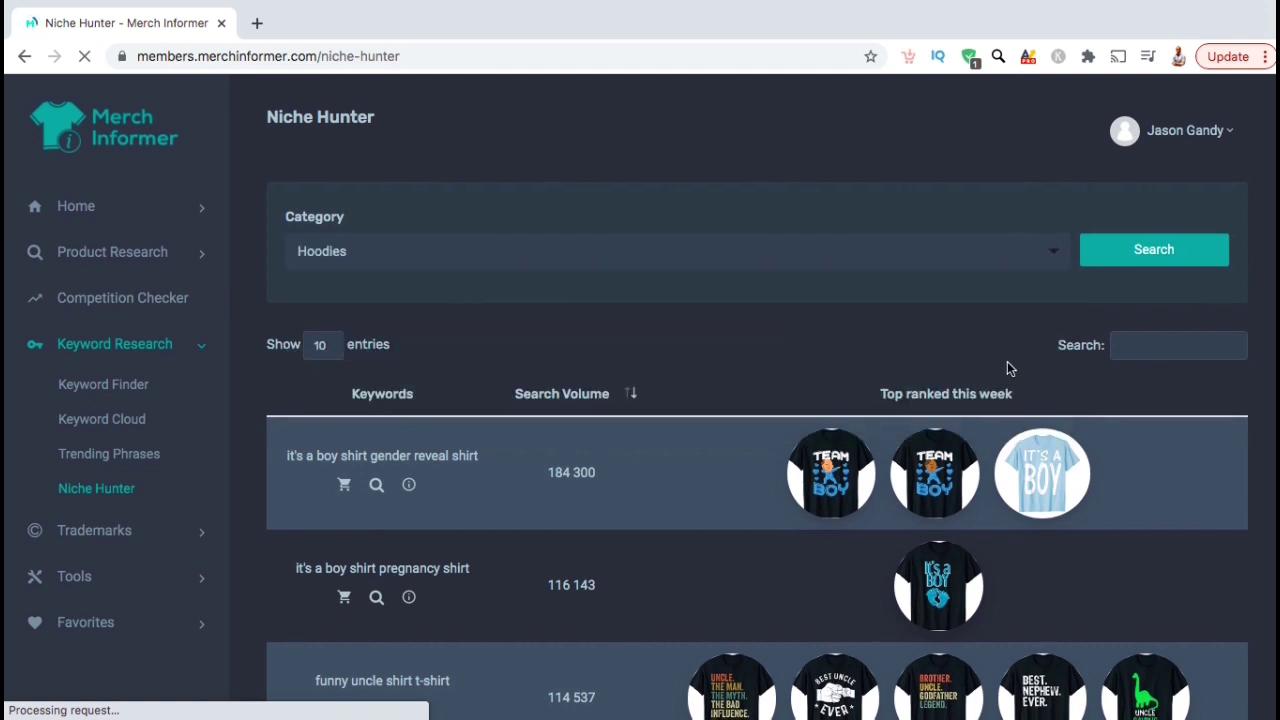
{"action": "left_click", "coordinate": [1127, 252]}
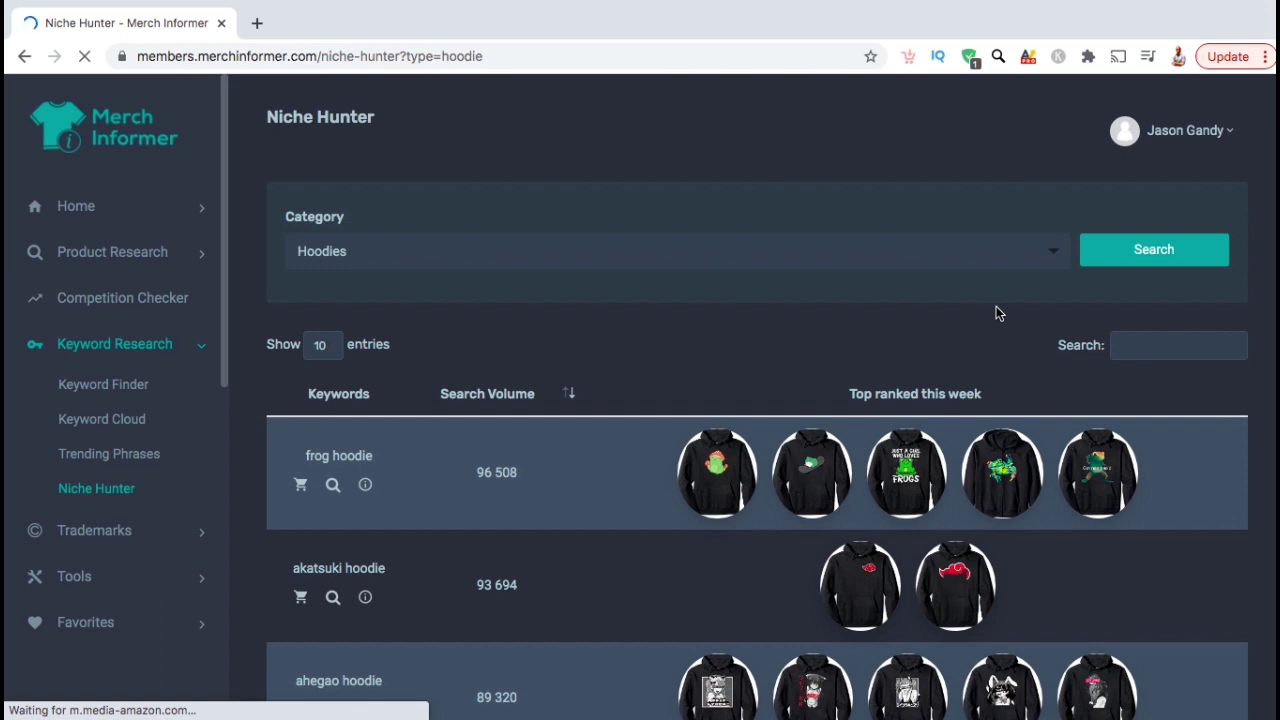
Set the category back to Shirts and search again.
{"action": "left_click", "coordinate": [1055, 262]}
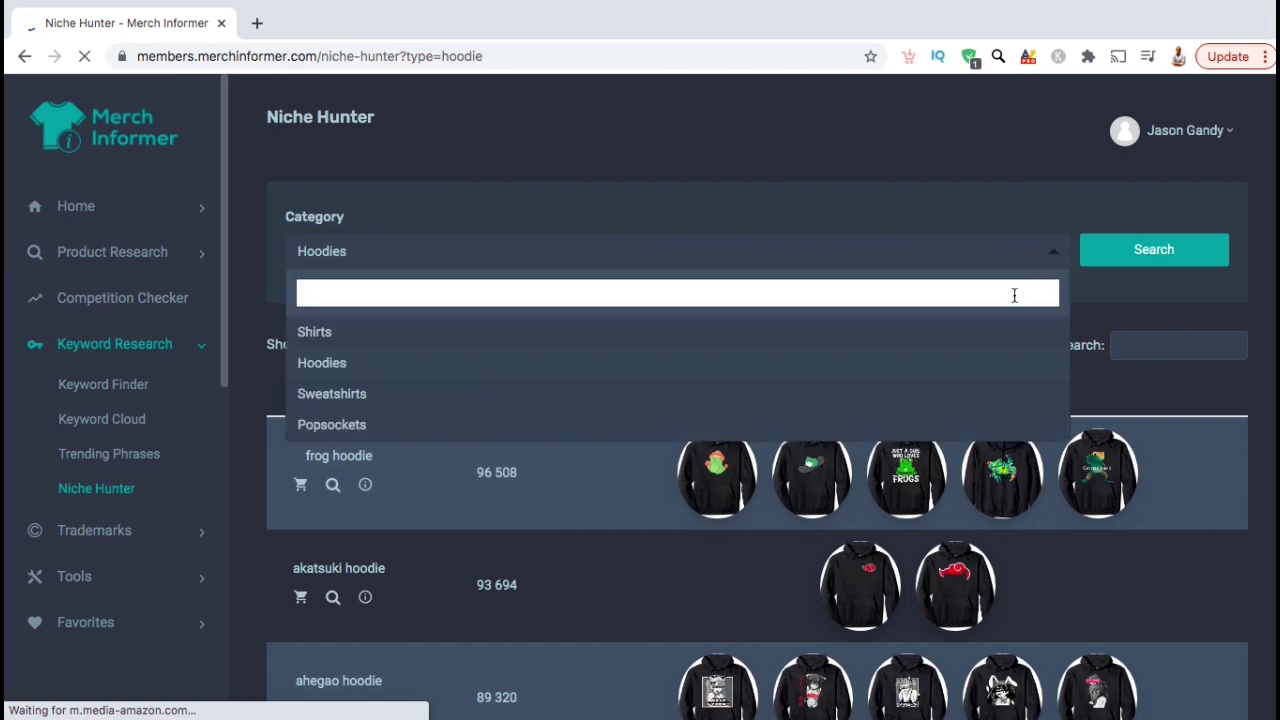
{"action": "left_click", "coordinate": [984, 342]}
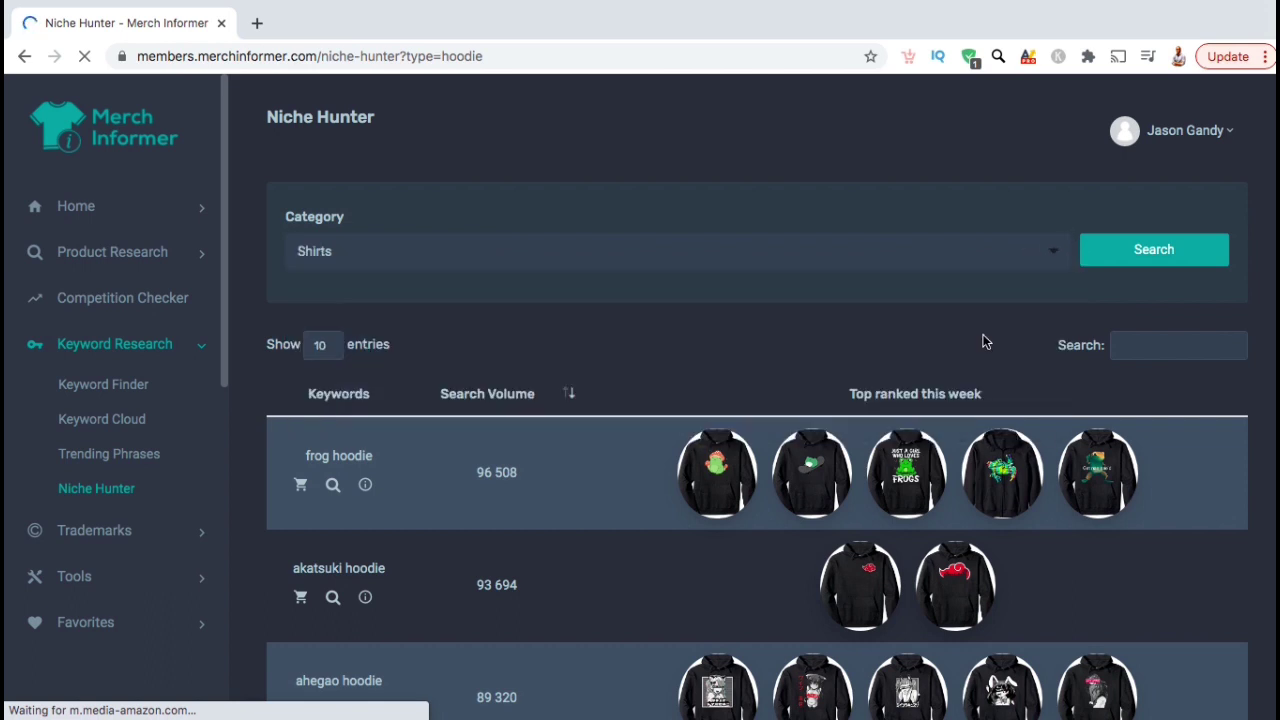
{"action": "left_click", "coordinate": [1123, 252]}
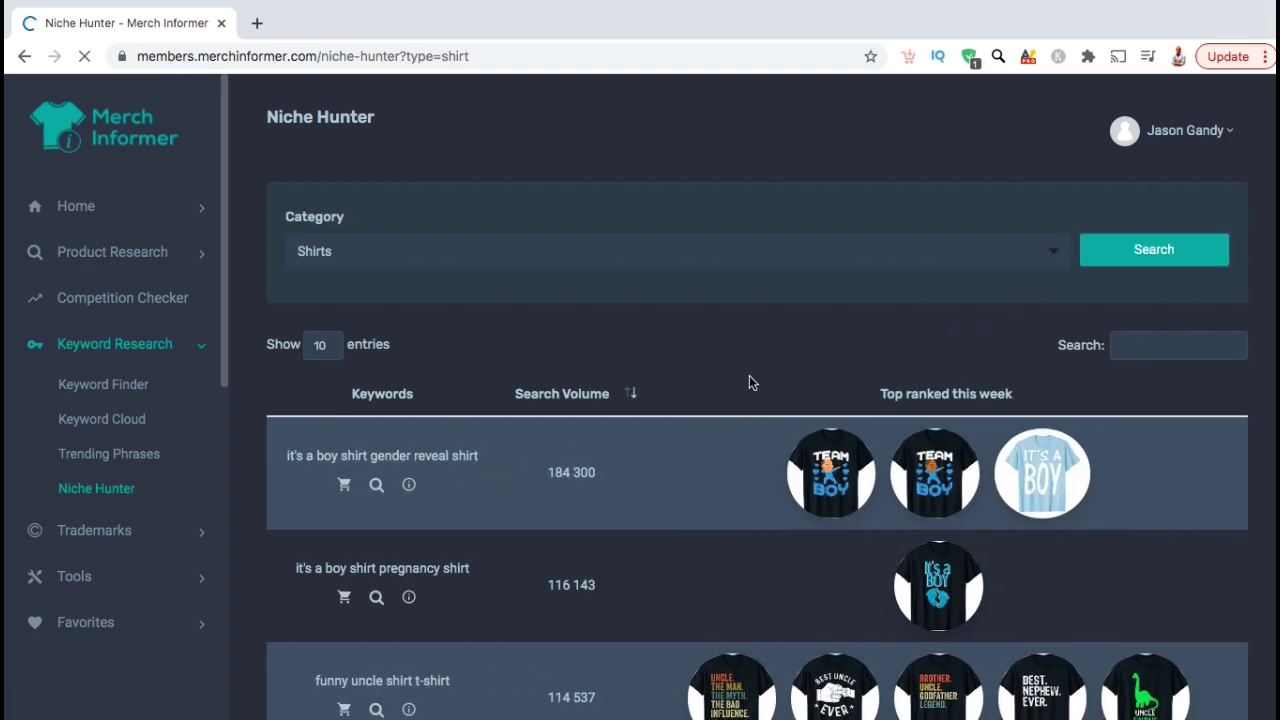
{"action": "scroll", "coordinate": [752, 383], "scroll_direction": "down", "scroll_amount": 3}
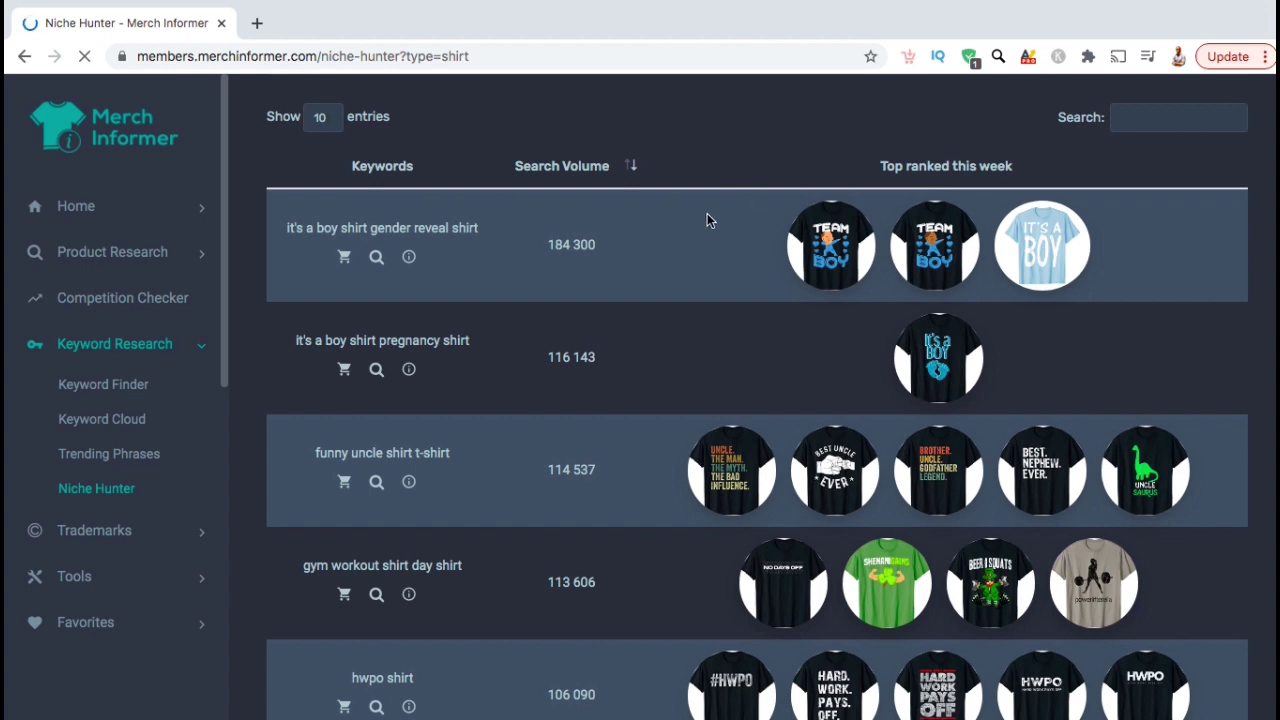
{"action": "scroll", "coordinate": [707, 218], "scroll_direction": "down", "scroll_amount": 1}
{"action": "scroll", "coordinate": [707, 220], "scroll_direction": "down", "scroll_amount": 1}
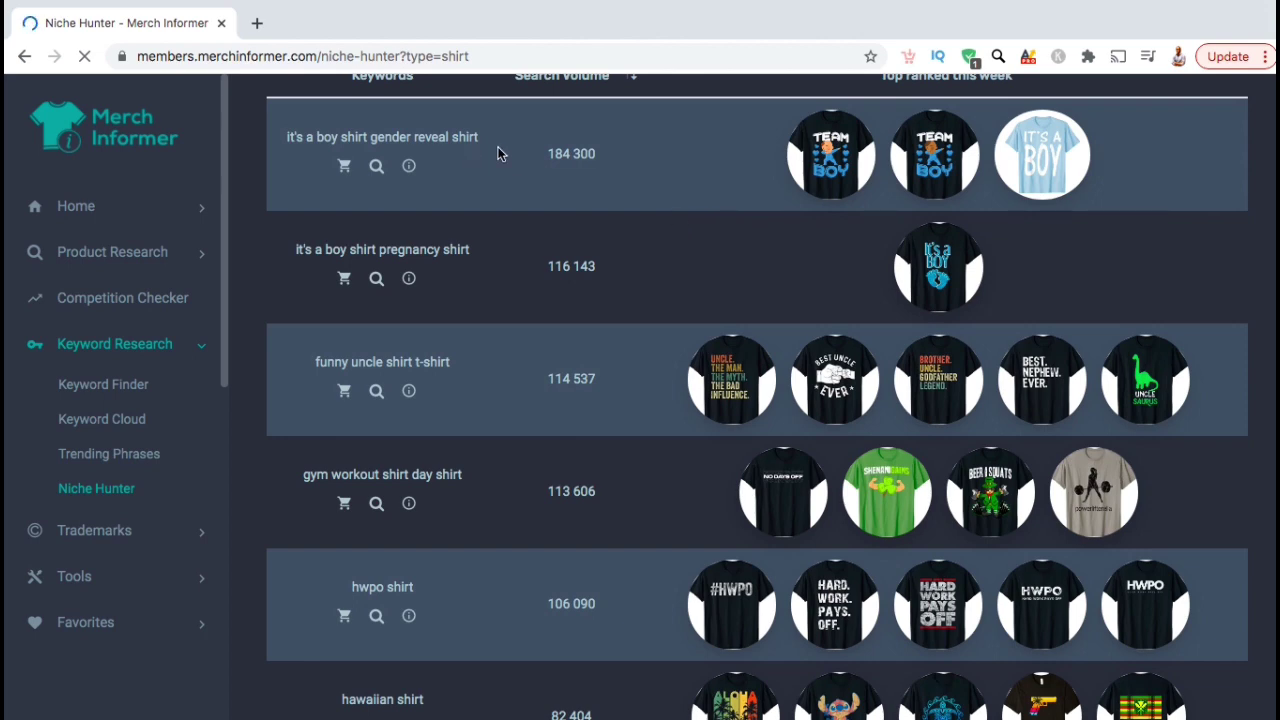
{"action": "scroll", "coordinate": [495, 155], "scroll_direction": "up", "scroll_amount": 1}
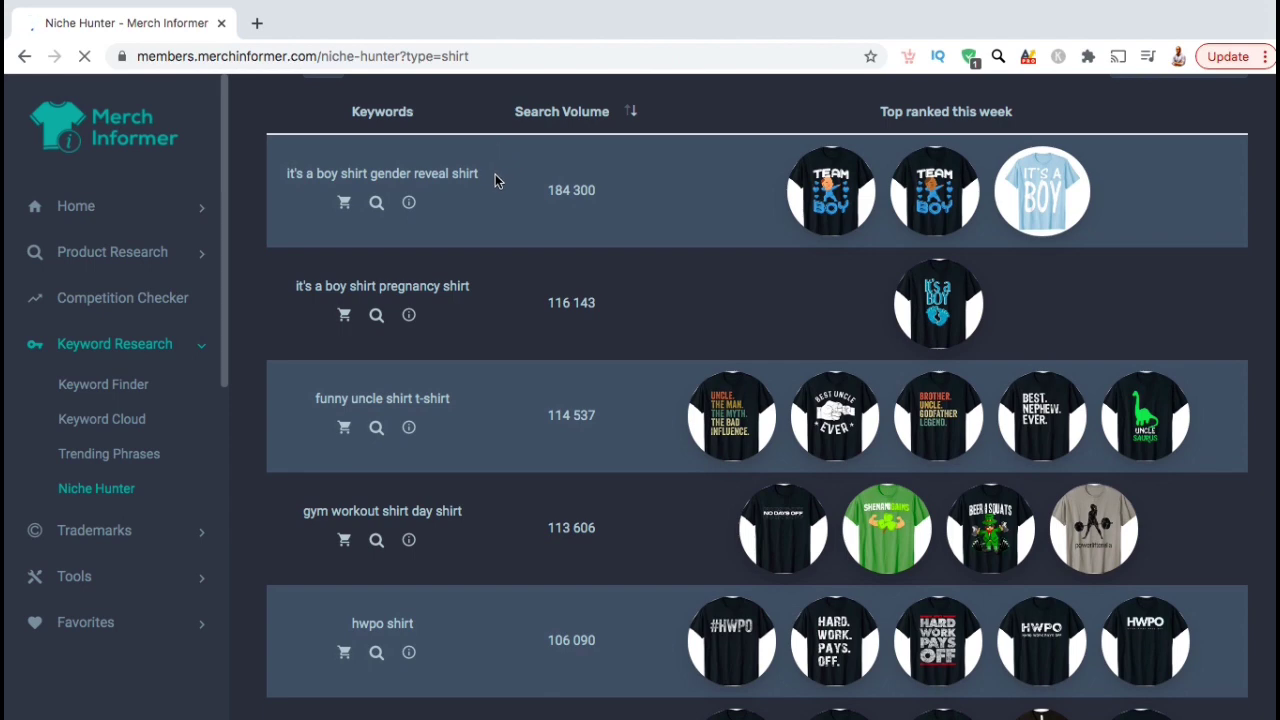
{"action": "left_click_drag", "start_coordinate": [484, 175], "coordinate": [279, 178]}
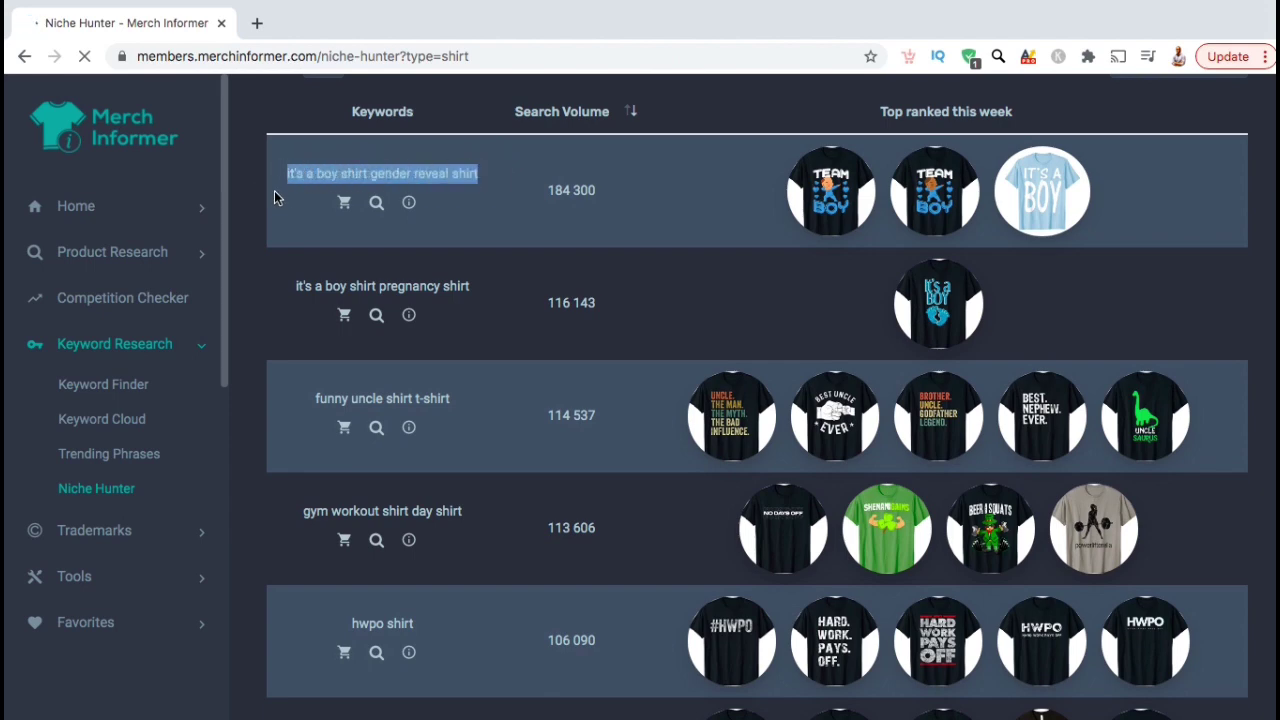
{"action": "left_click", "coordinate": [274, 190]}
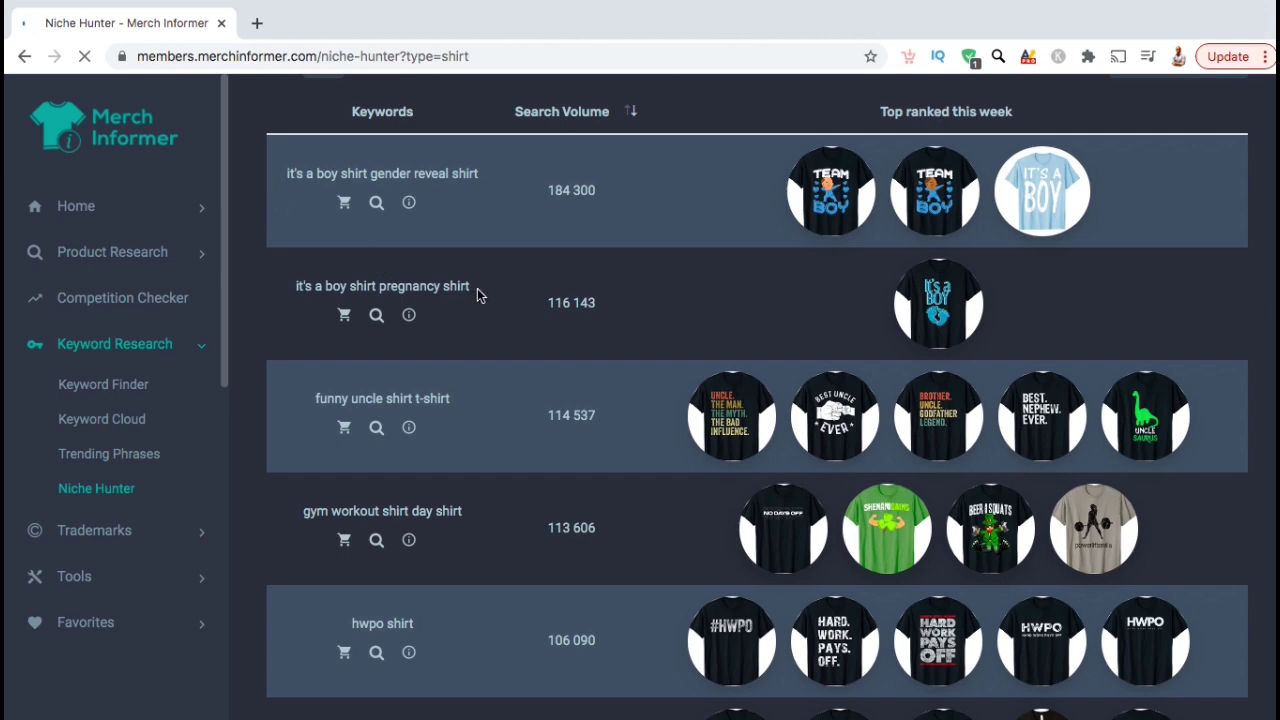
{"action": "left_click_drag", "start_coordinate": [477, 295], "coordinate": [296, 286]}
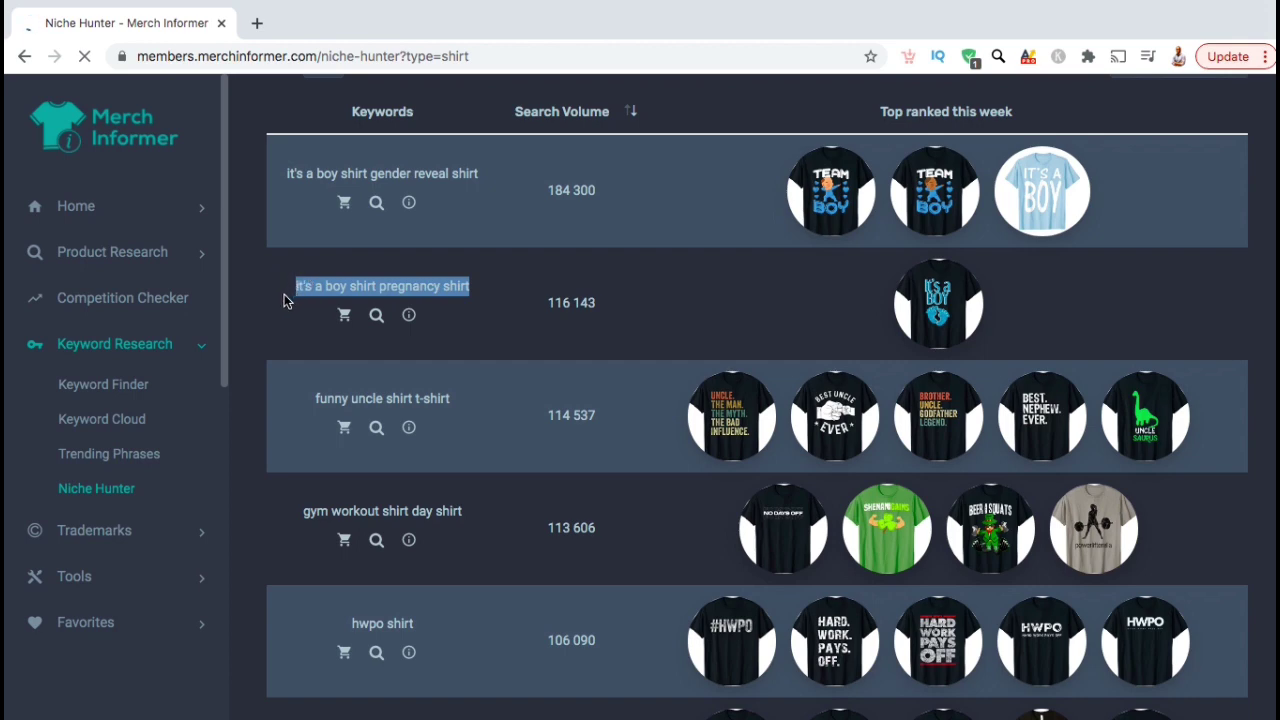
{"action": "left_click", "coordinate": [281, 301]}
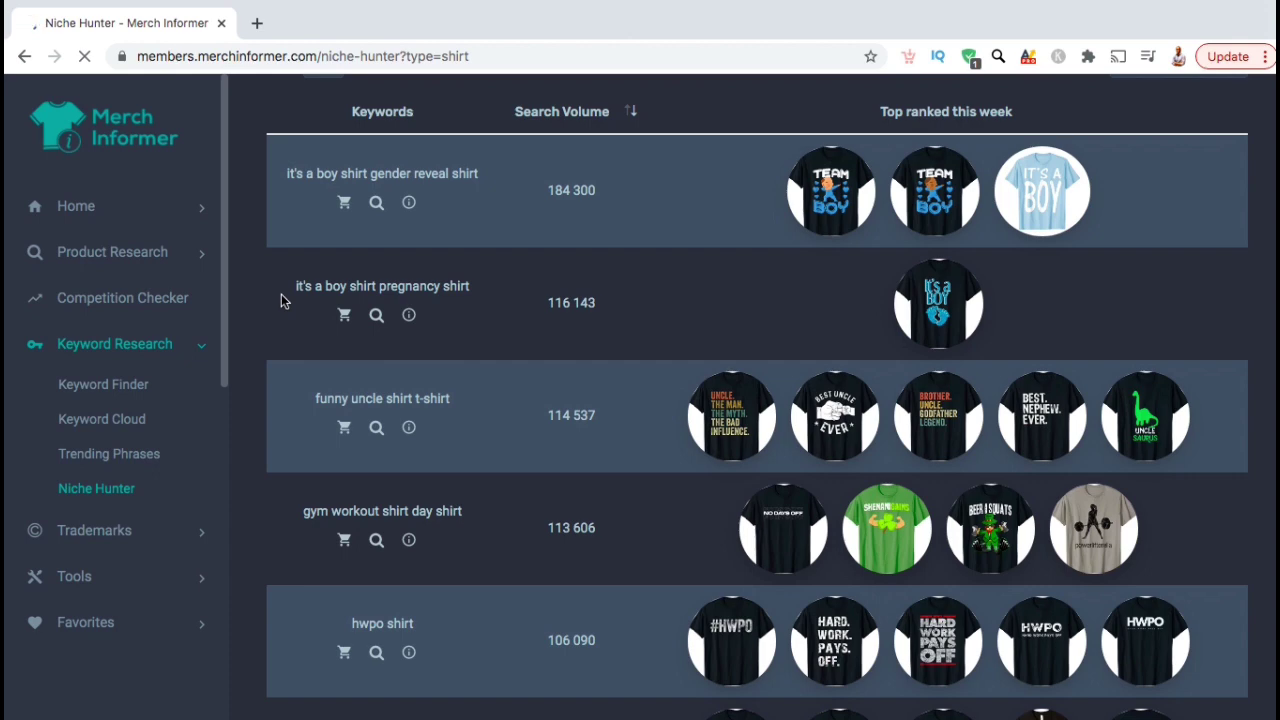
{"action": "scroll", "coordinate": [281, 301], "scroll_direction": "down", "scroll_amount": 1}
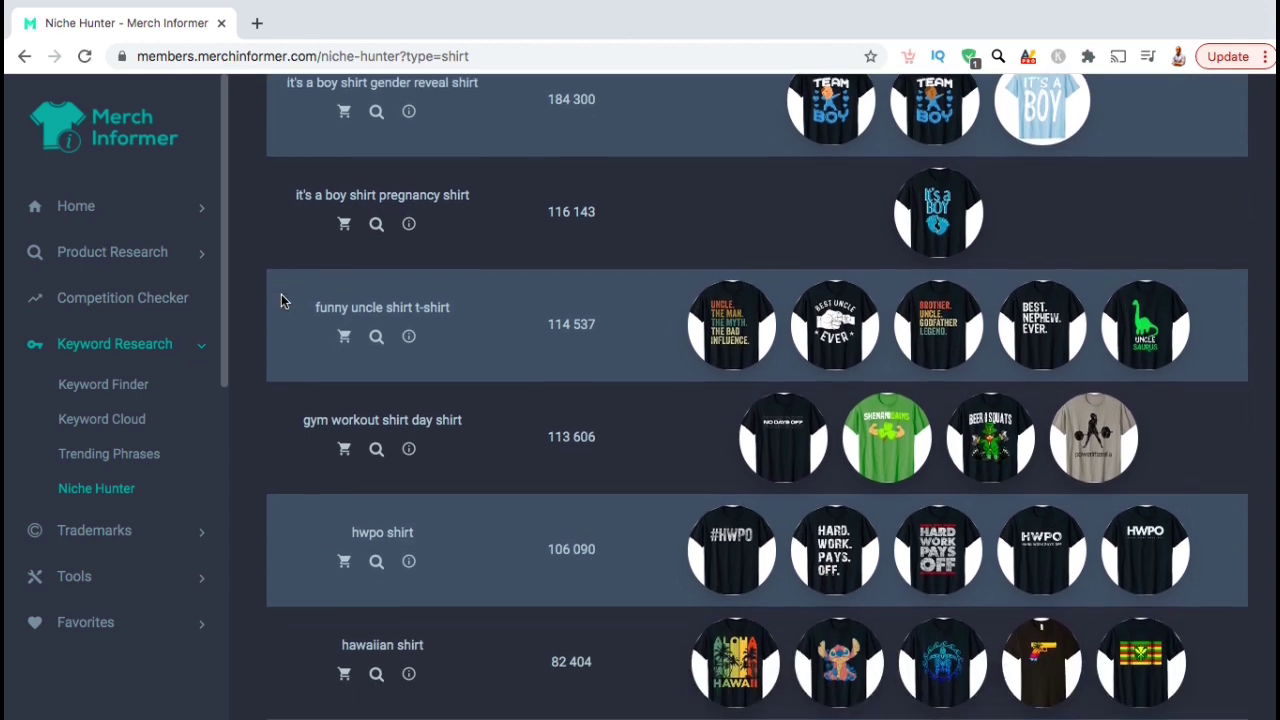
{"action": "scroll", "coordinate": [281, 301], "scroll_direction": "down", "scroll_amount": 1}
{"action": "scroll", "coordinate": [281, 301], "scroll_direction": "down", "scroll_amount": 1}
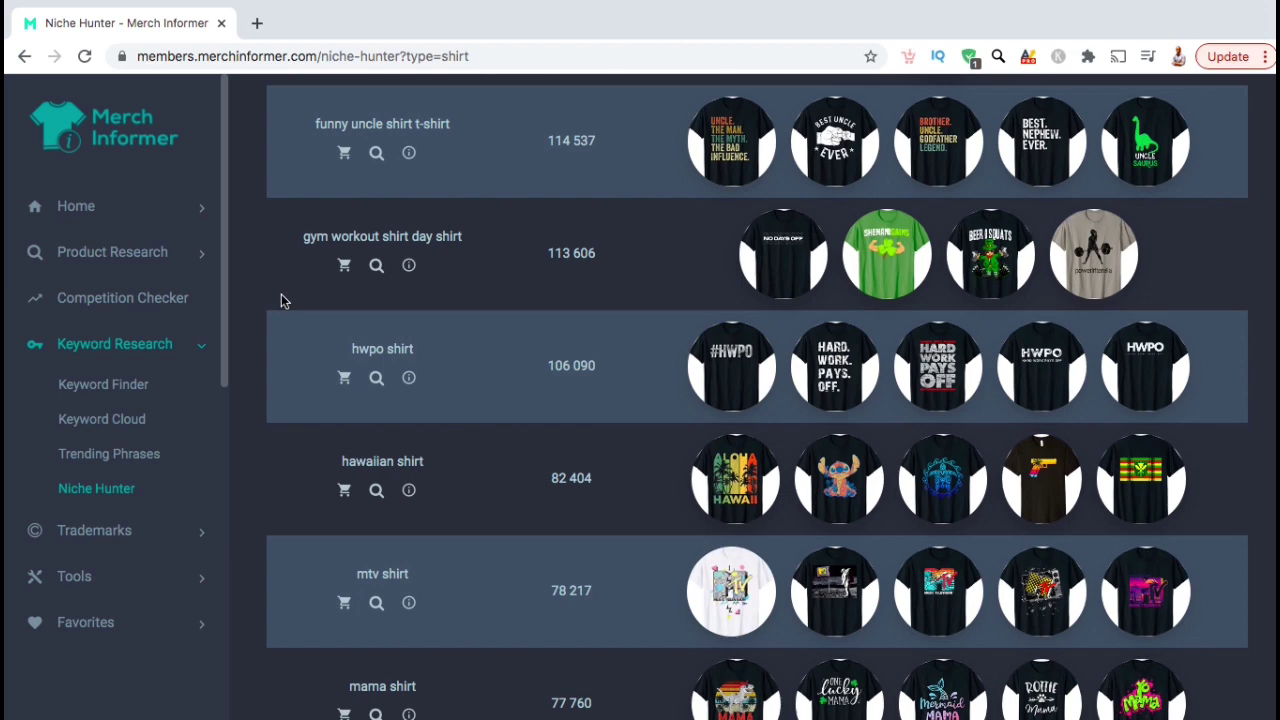
{"action": "scroll", "coordinate": [281, 300], "scroll_direction": "down", "scroll_amount": 3}
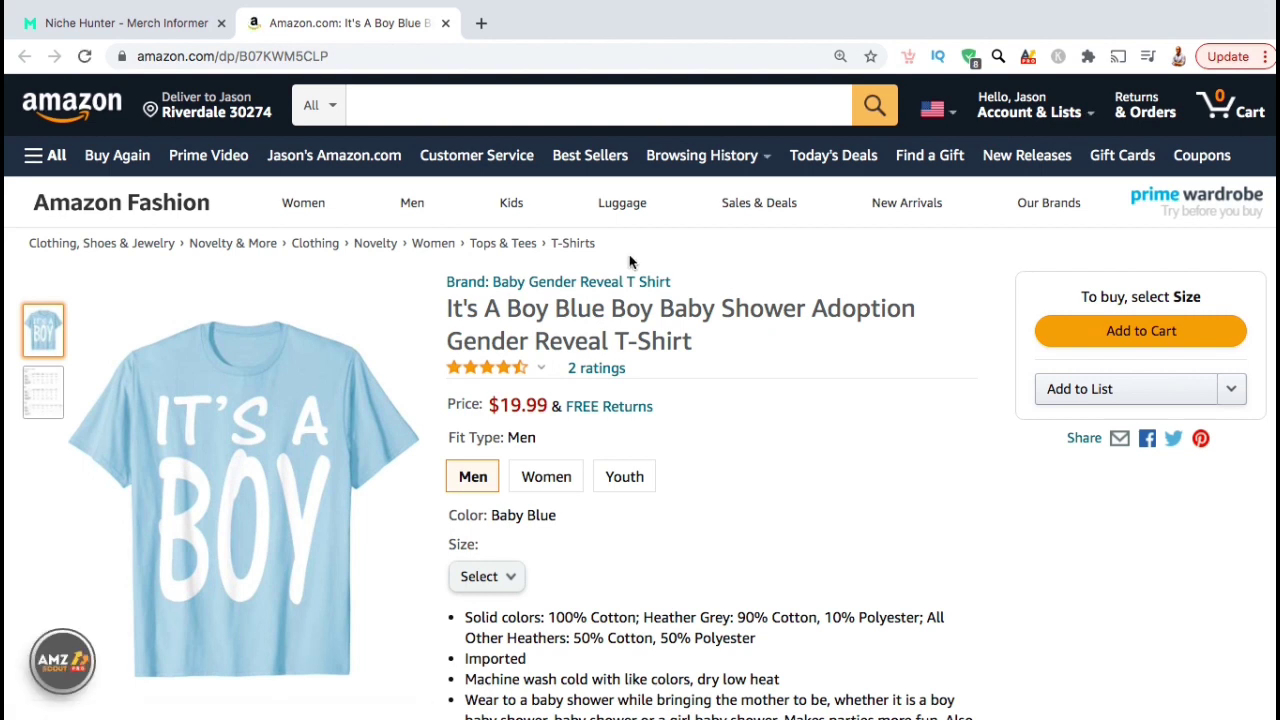
Highlight 'baby shower' and 'Gender Reveal' in the It's A Boy shirt's product bullets.
{"action": "left_click_drag", "start_coordinate": [440, 315], "coordinate": [626, 323]}
{"action": "scroll", "coordinate": [903, 218], "scroll_direction": "down", "scroll_amount": 5}
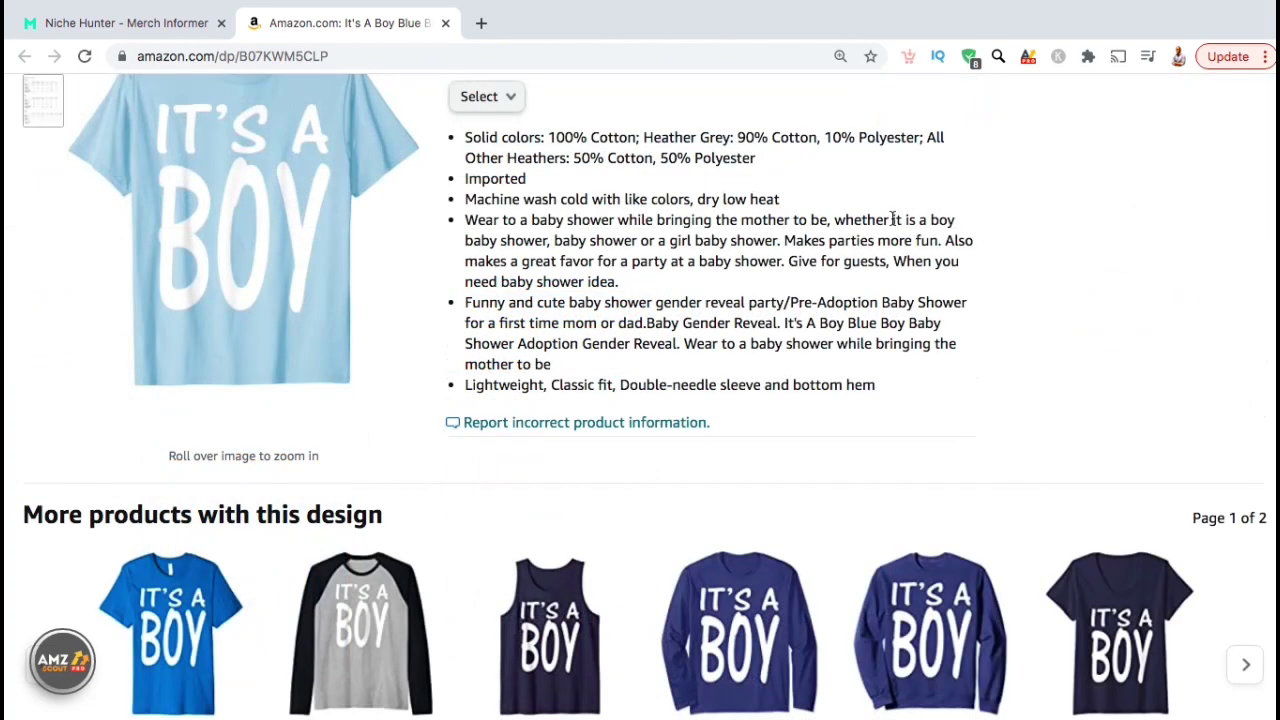
{"action": "left_click_drag", "start_coordinate": [893, 219], "coordinate": [960, 221]}
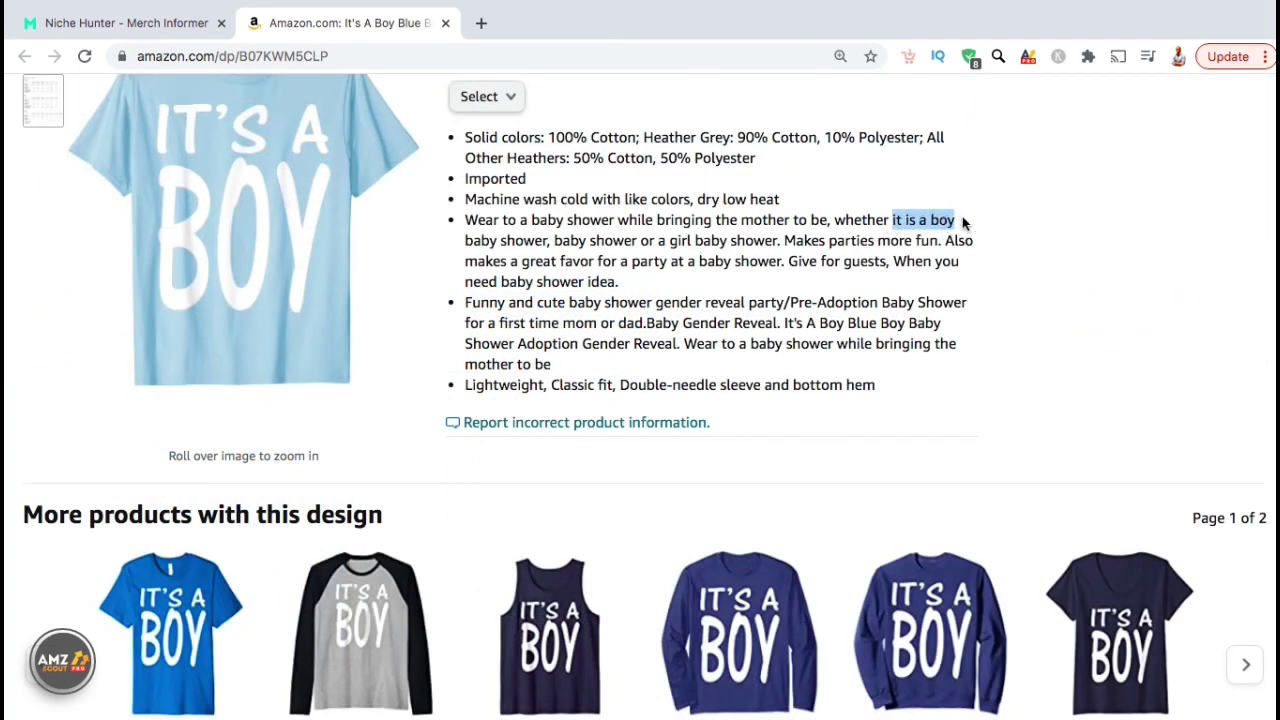
{"action": "left_click", "coordinate": [849, 281]}
{"action": "left_click_drag", "start_coordinate": [711, 261], "coordinate": [785, 261]}
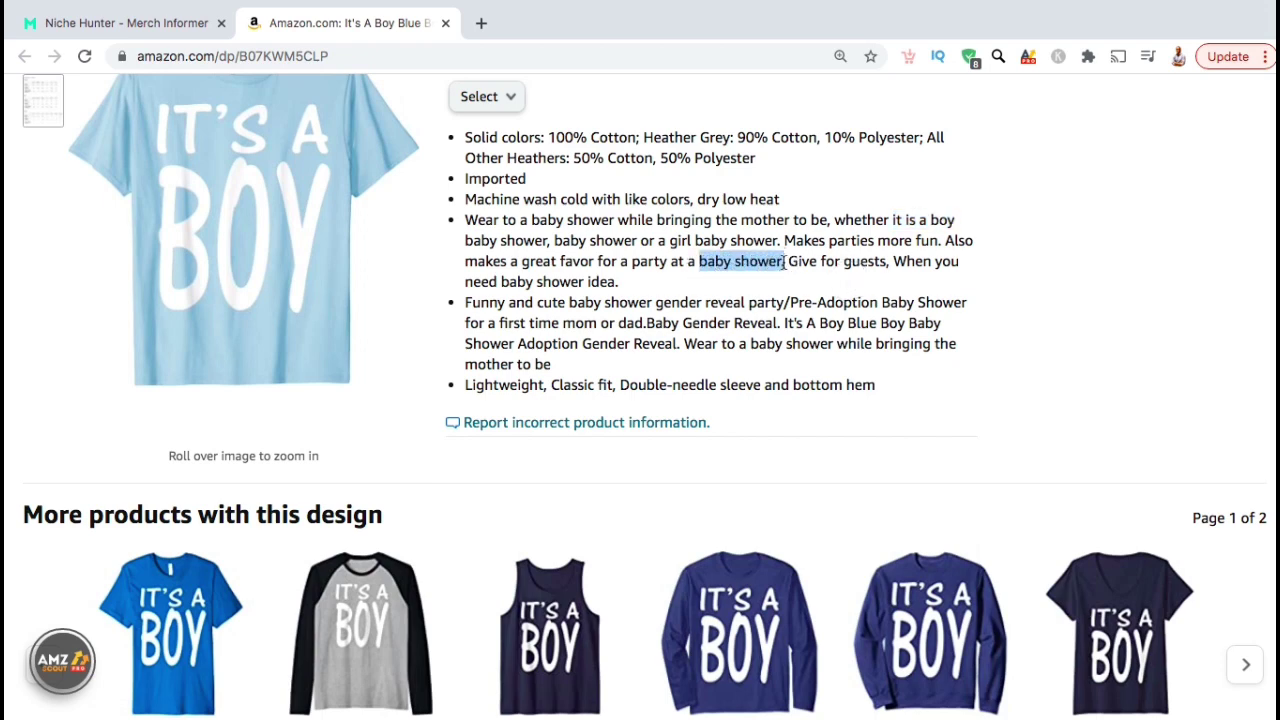
{"action": "left_click_drag", "start_coordinate": [682, 323], "coordinate": [778, 322]}
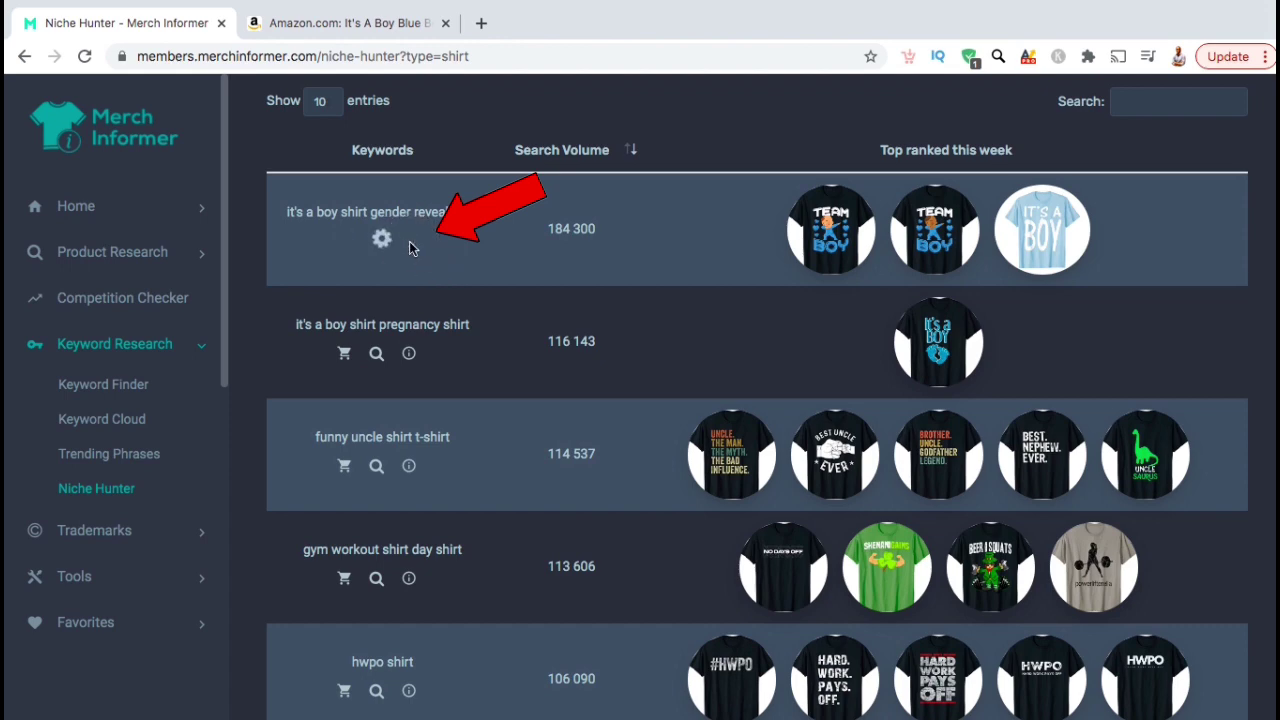
{"action": "left_click", "coordinate": [409, 242]}
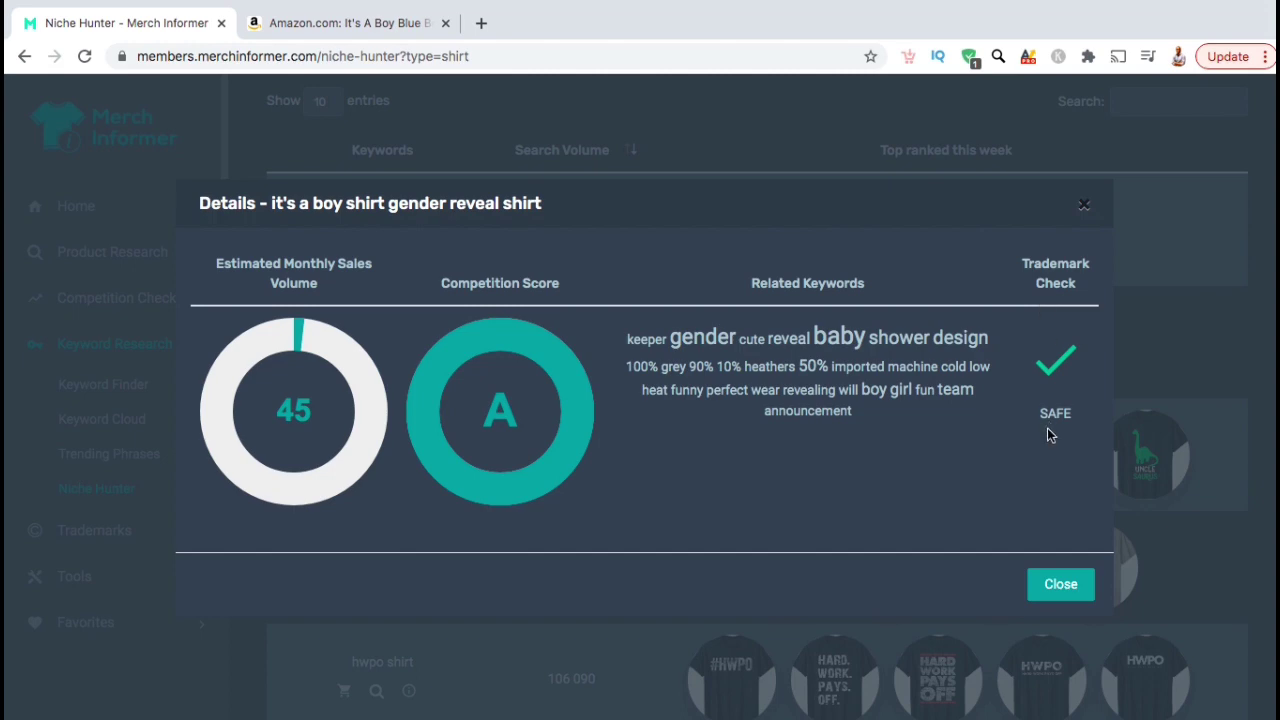
{"action": "left_click", "coordinate": [1058, 584]}
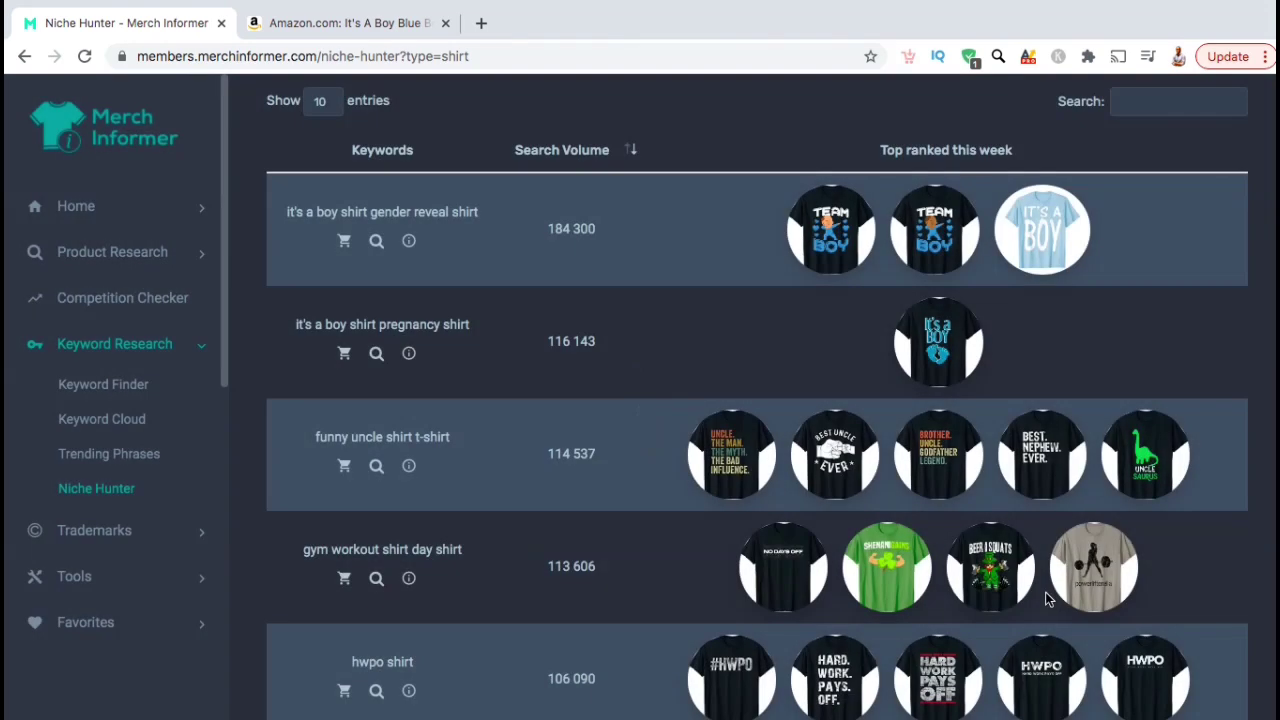
Run a Keyword Finder search for 'it's a boy shirt gender reveal shirt'.
{"action": "left_click", "coordinate": [376, 241]}
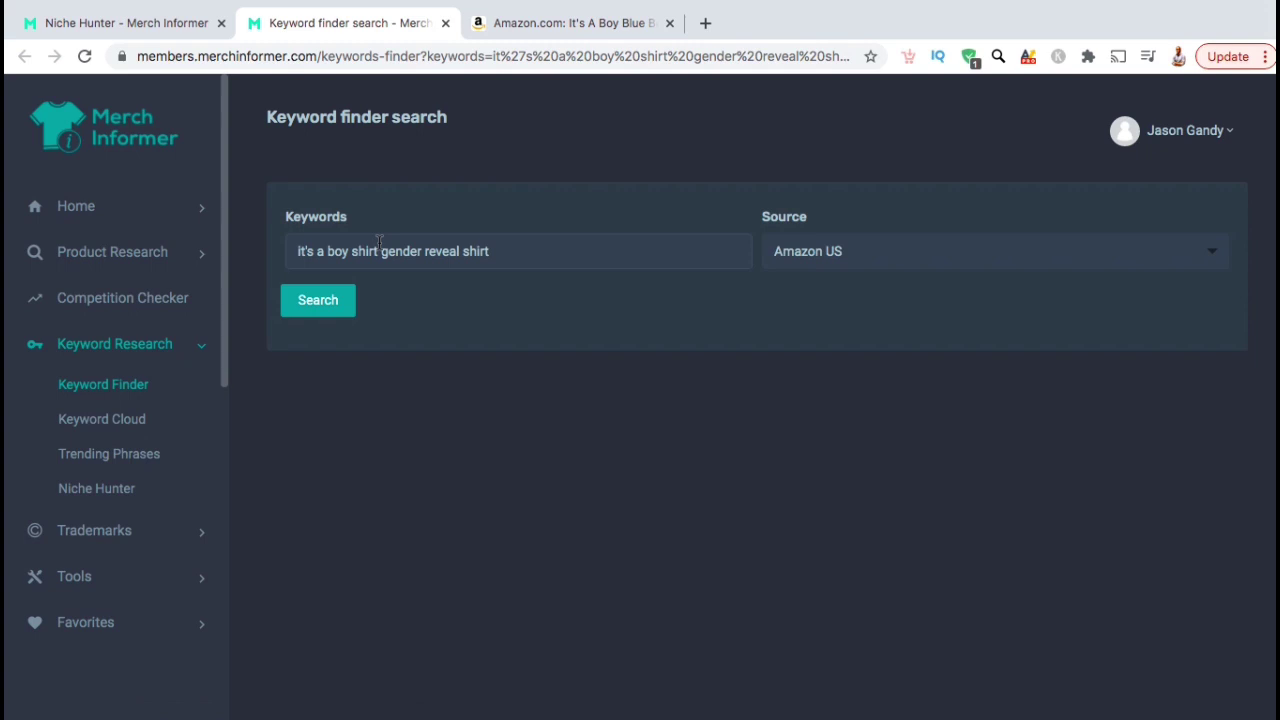
{"action": "left_click", "coordinate": [354, 297]}
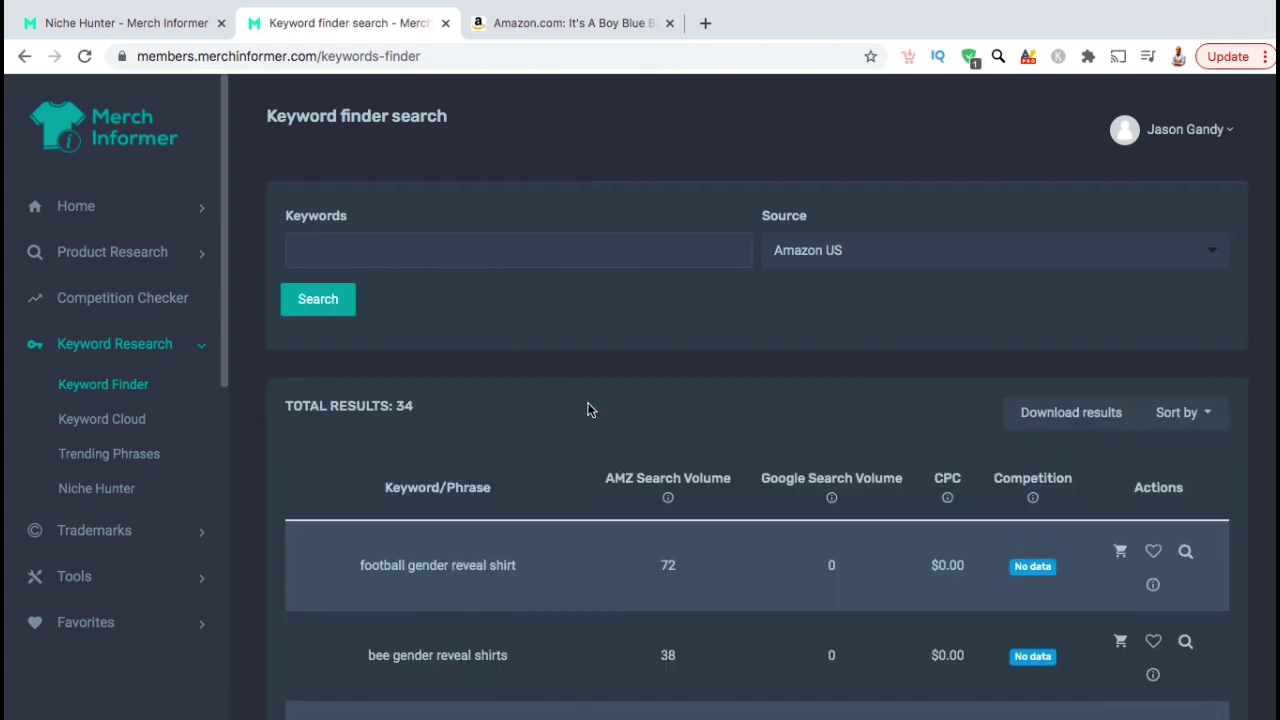
{"action": "scroll", "coordinate": [590, 410], "scroll_direction": "down", "scroll_amount": 5}
{"action": "scroll", "coordinate": [590, 410], "scroll_direction": "down", "scroll_amount": 3}
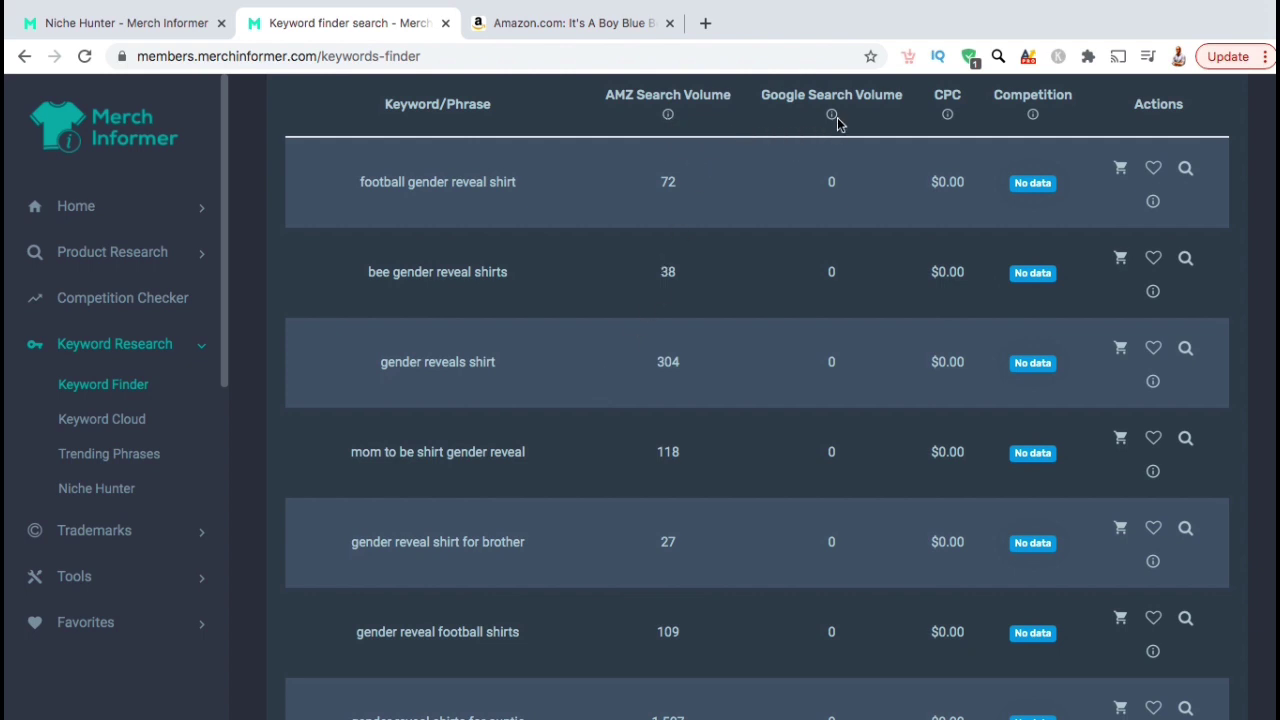
Scroll through the 34 related phrases, then return to the Niche Hunter table.
{"action": "mouse_move", "coordinate": [837, 118]}
{"action": "scroll", "coordinate": [506, 345], "scroll_direction": "down", "scroll_amount": 5}
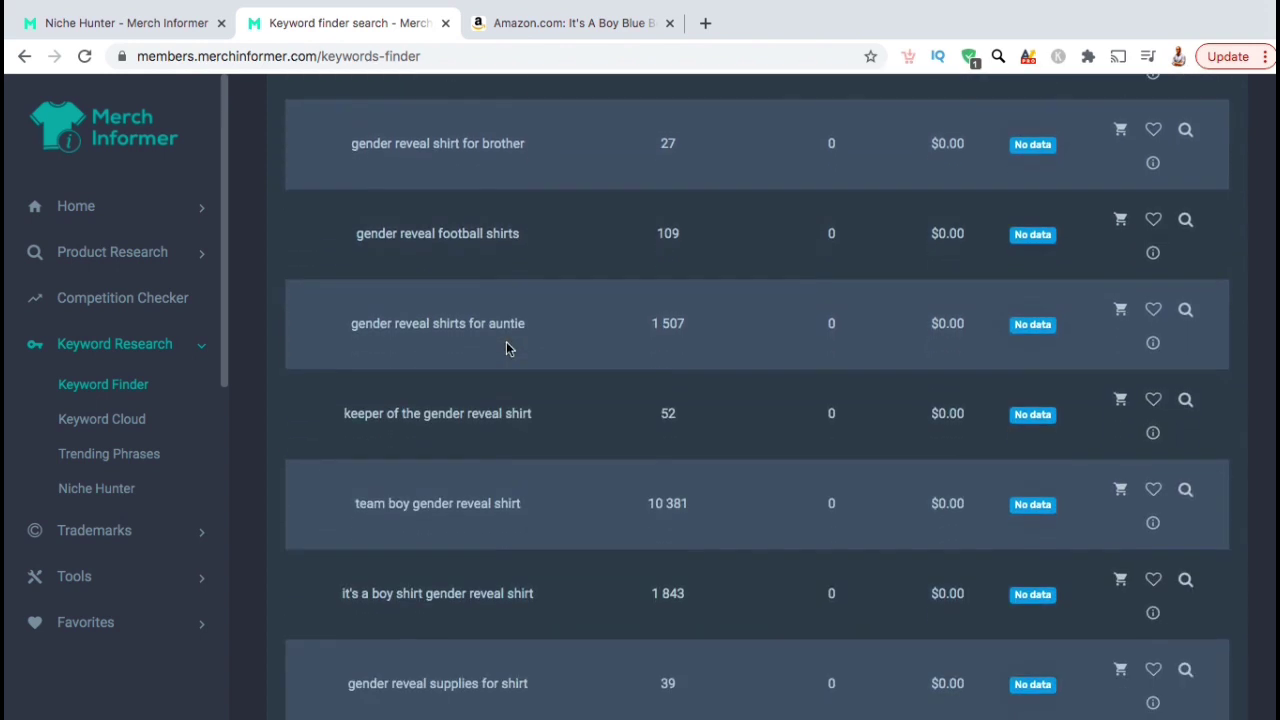
{"action": "scroll", "coordinate": [506, 347], "scroll_direction": "down", "scroll_amount": 4}
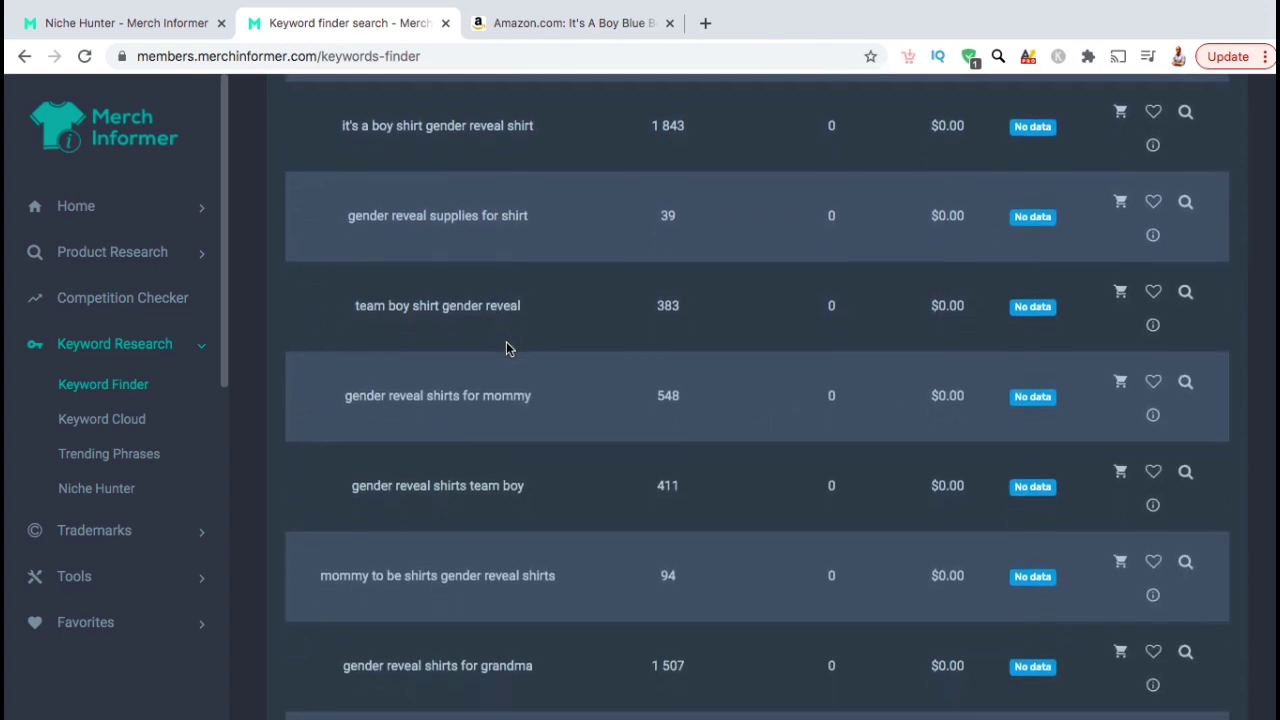
{"action": "scroll", "coordinate": [506, 347], "scroll_direction": "down", "scroll_amount": 3}
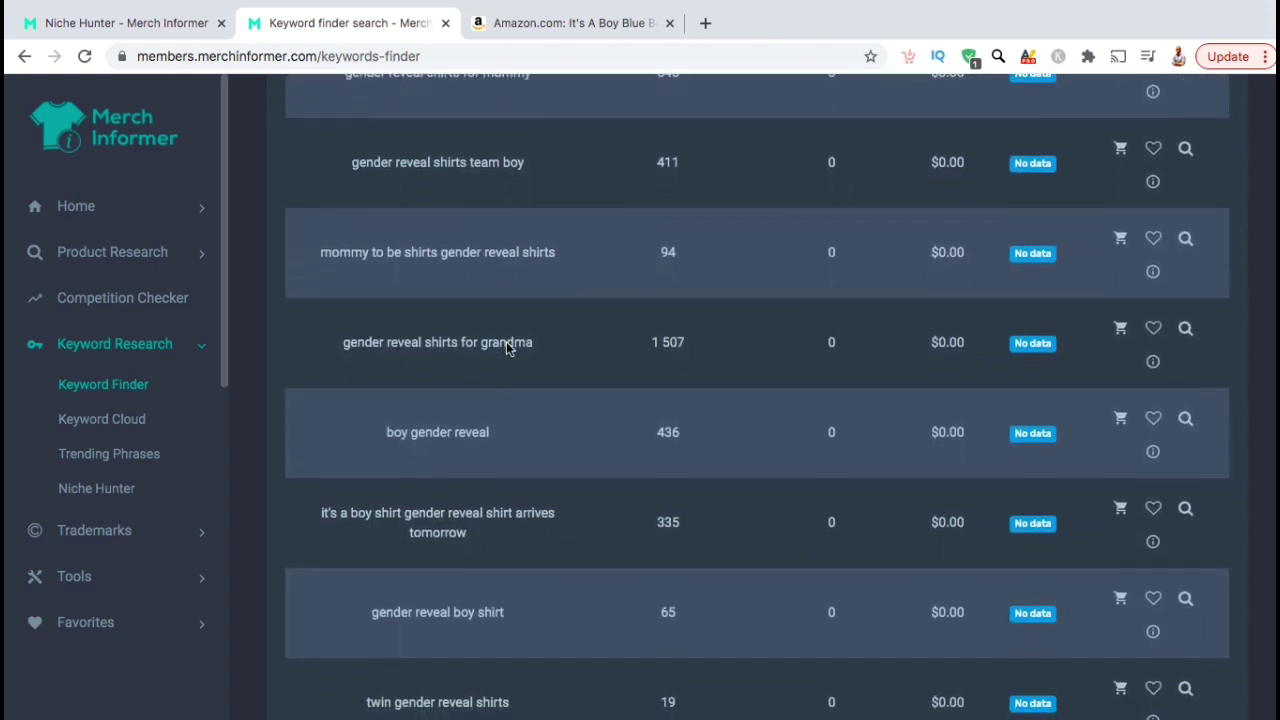
{"action": "scroll", "coordinate": [506, 347], "scroll_direction": "down", "scroll_amount": 1}
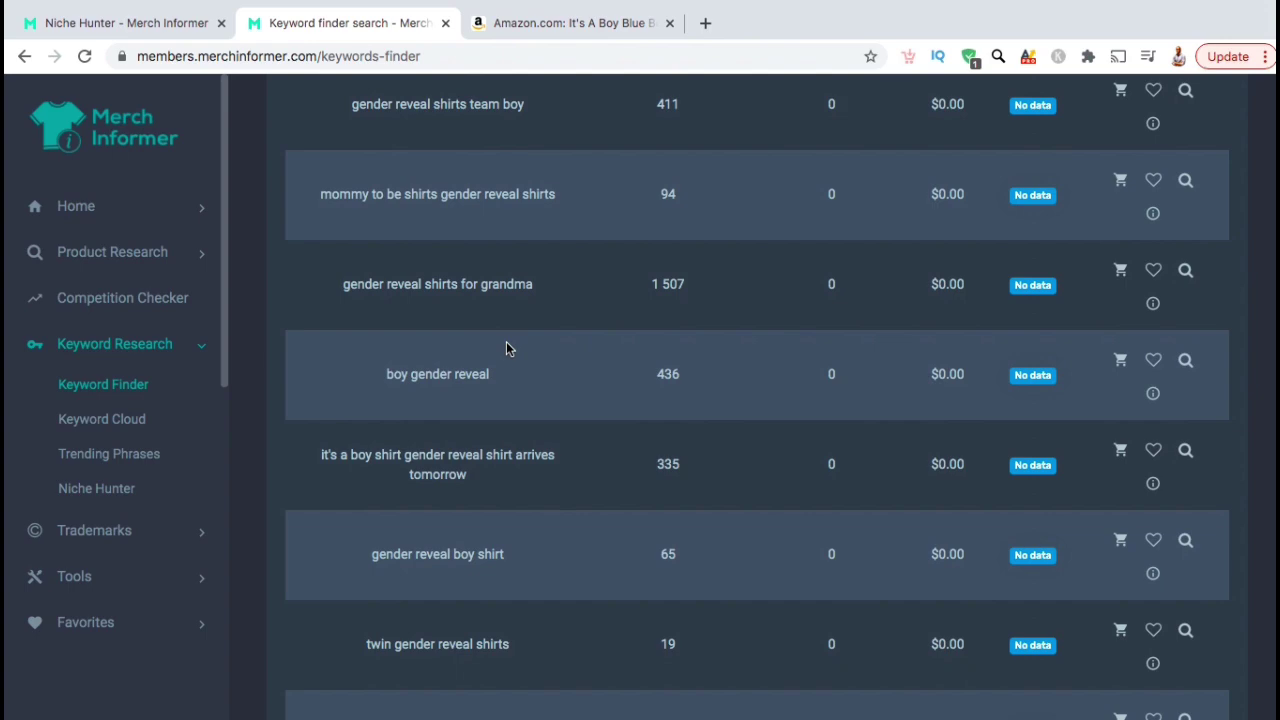
{"action": "scroll", "coordinate": [506, 347], "scroll_direction": "up", "scroll_amount": 15}
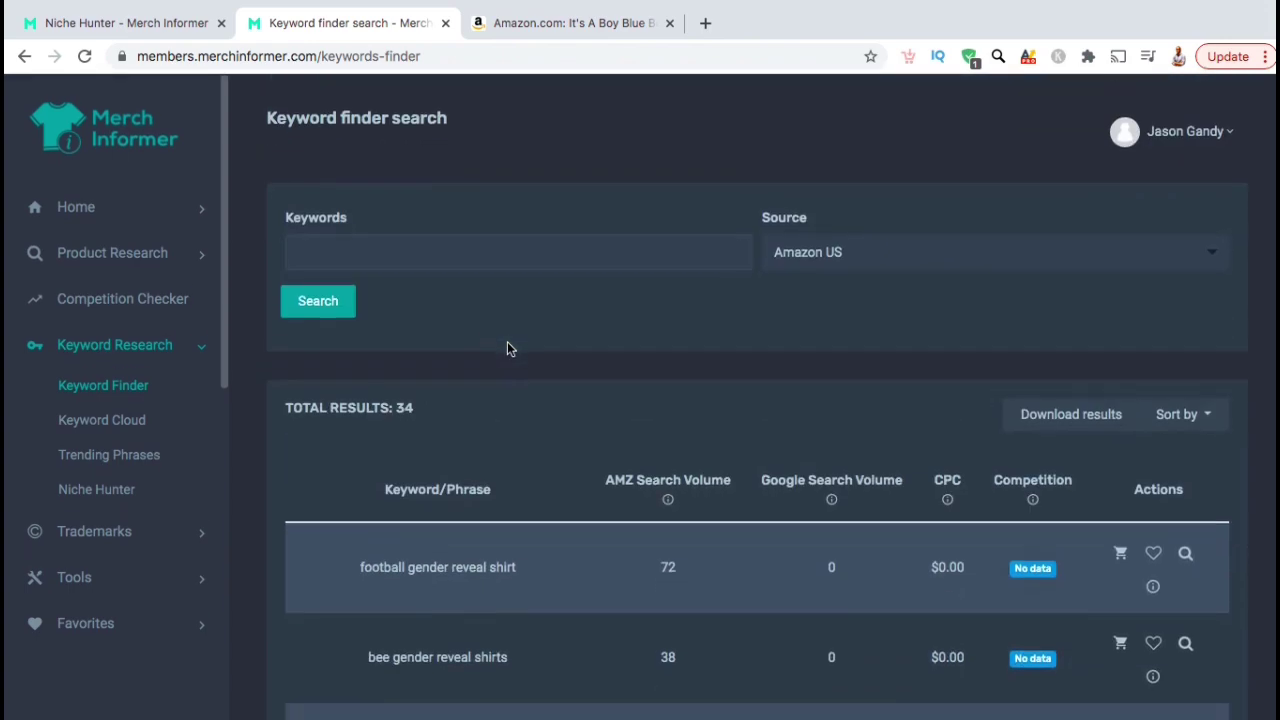
{"action": "left_click", "coordinate": [160, 24]}
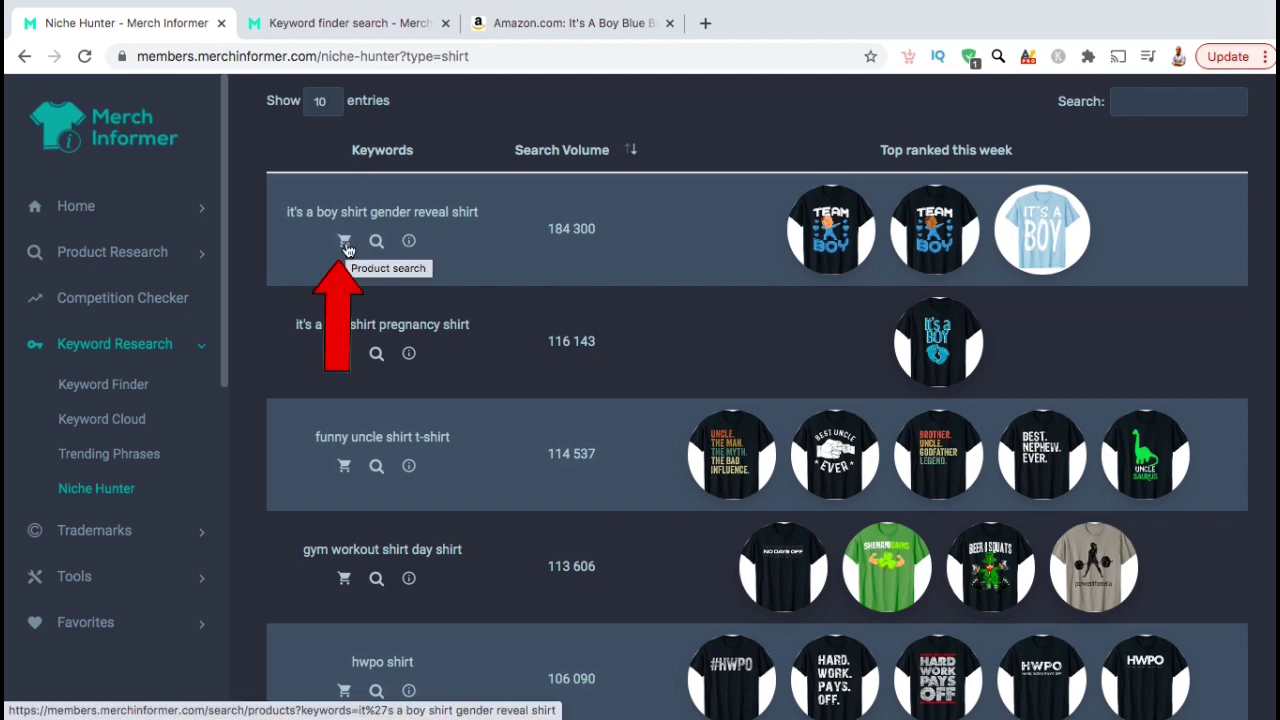
Run a Products Search for 'it's a boy shirt gender reveal shirt' and expand the first shirt's description.
{"action": "left_click", "coordinate": [346, 247]}
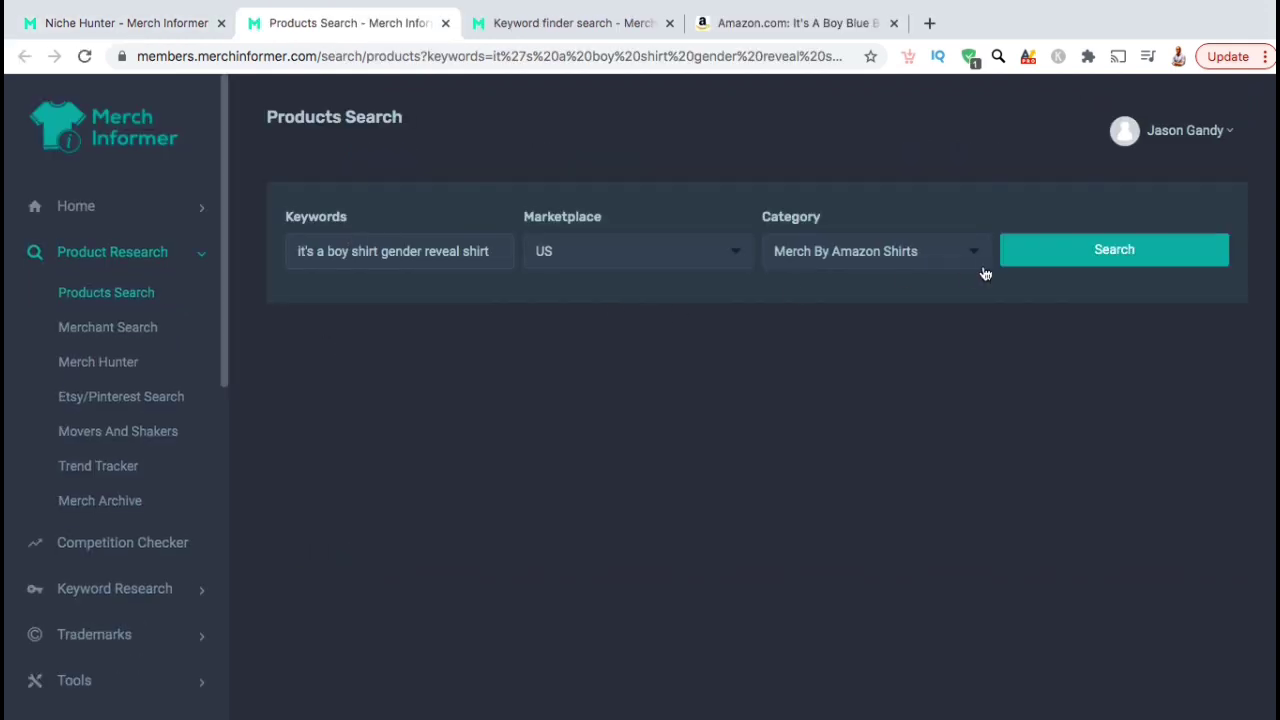
{"action": "left_click", "coordinate": [1067, 255]}
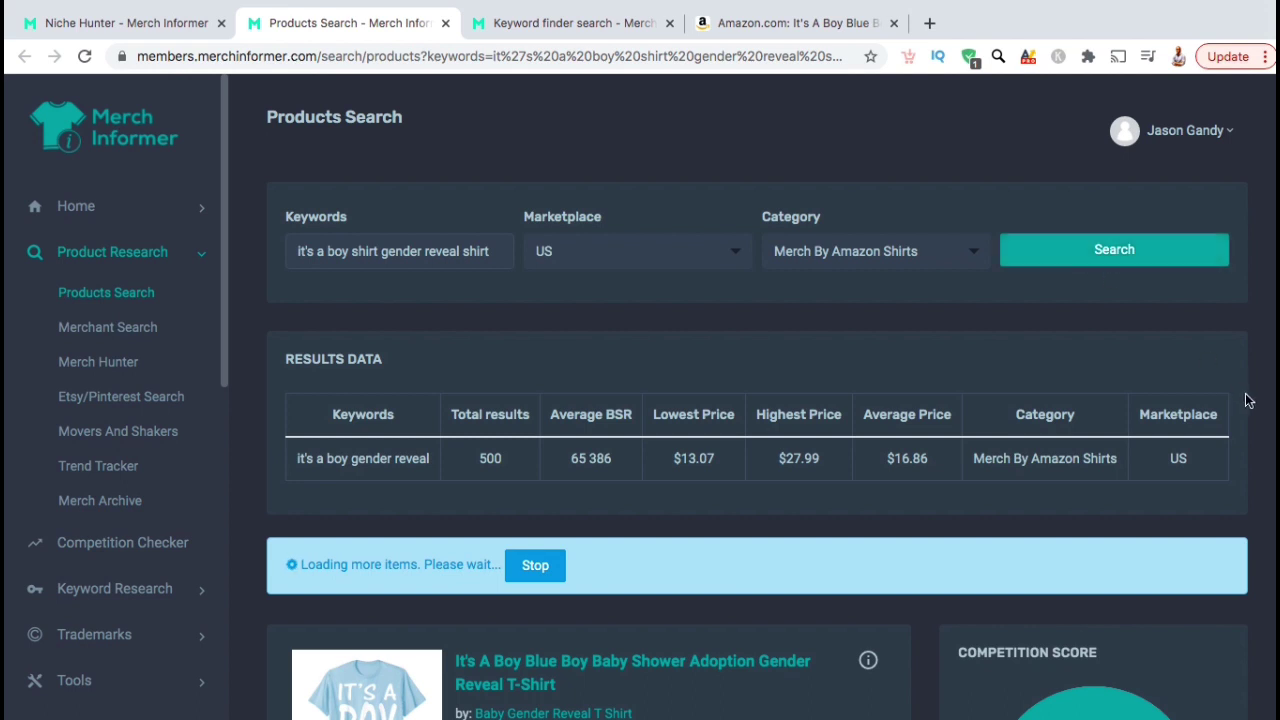
{"action": "scroll", "coordinate": [1245, 400], "scroll_direction": "down", "scroll_amount": 3}
{"action": "scroll", "coordinate": [1245, 400], "scroll_direction": "down", "scroll_amount": 1}
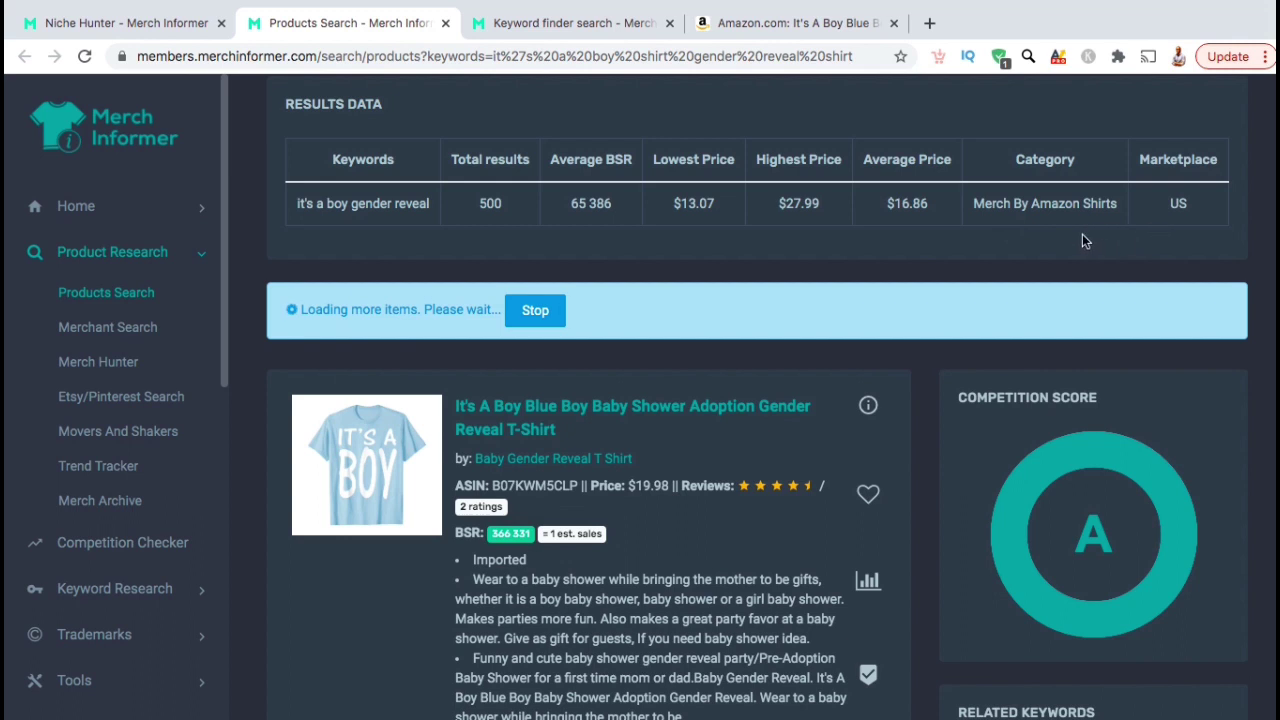
{"action": "scroll", "coordinate": [1010, 252], "scroll_direction": "down", "scroll_amount": 3}
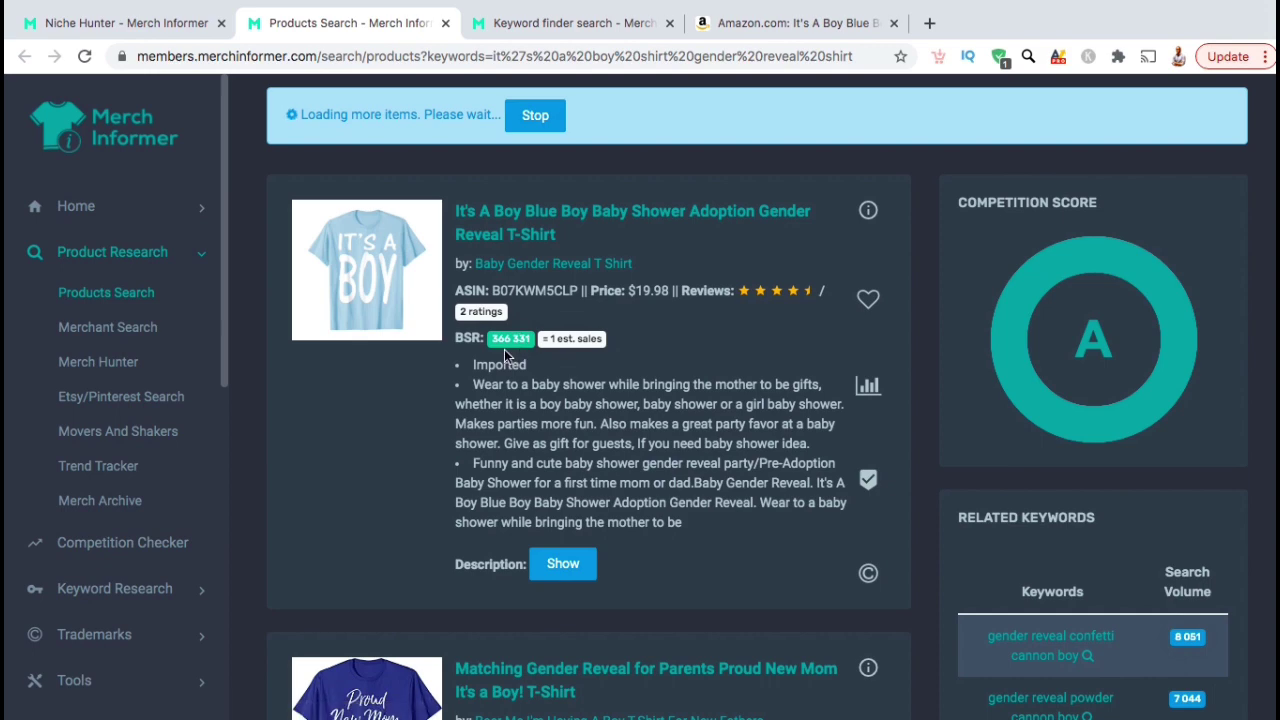
{"action": "left_click", "coordinate": [575, 562]}
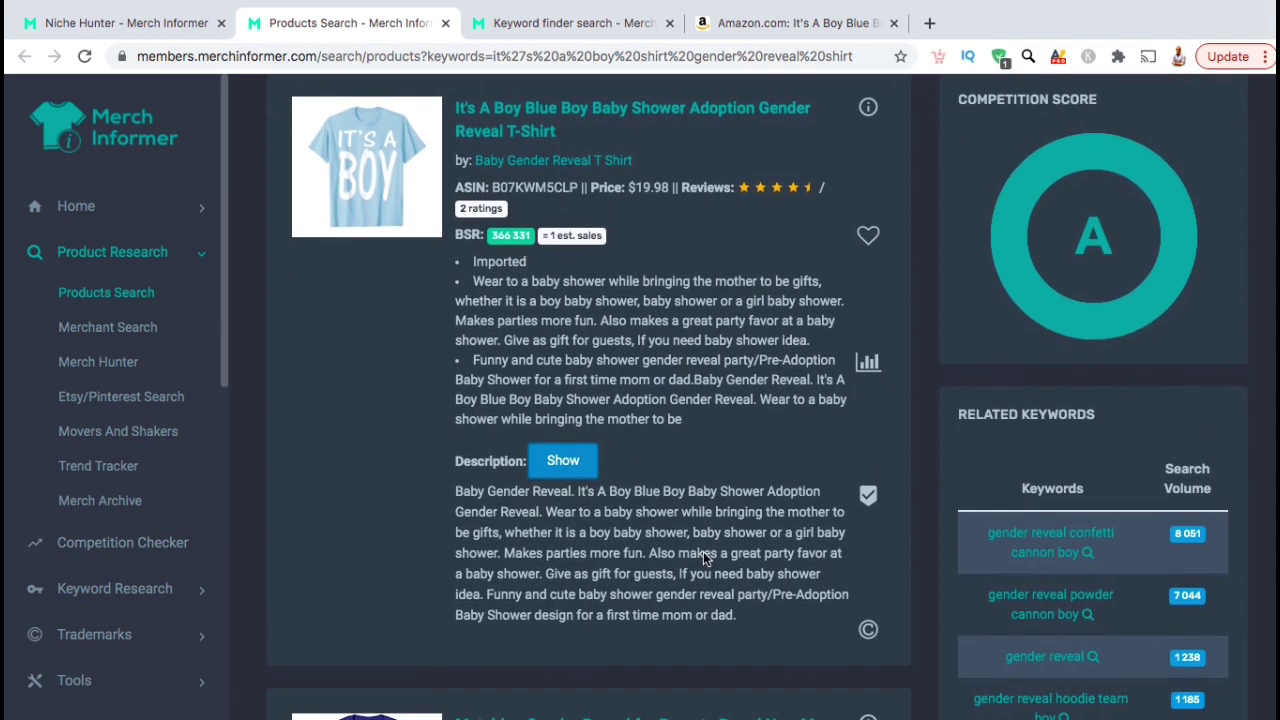
Scroll through the products and related gender reveal keywords, then return to Niche Hunter.
{"action": "scroll", "coordinate": [703, 551], "scroll_direction": "down", "scroll_amount": 5}
{"action": "scroll", "coordinate": [703, 551], "scroll_direction": "down", "scroll_amount": 3}
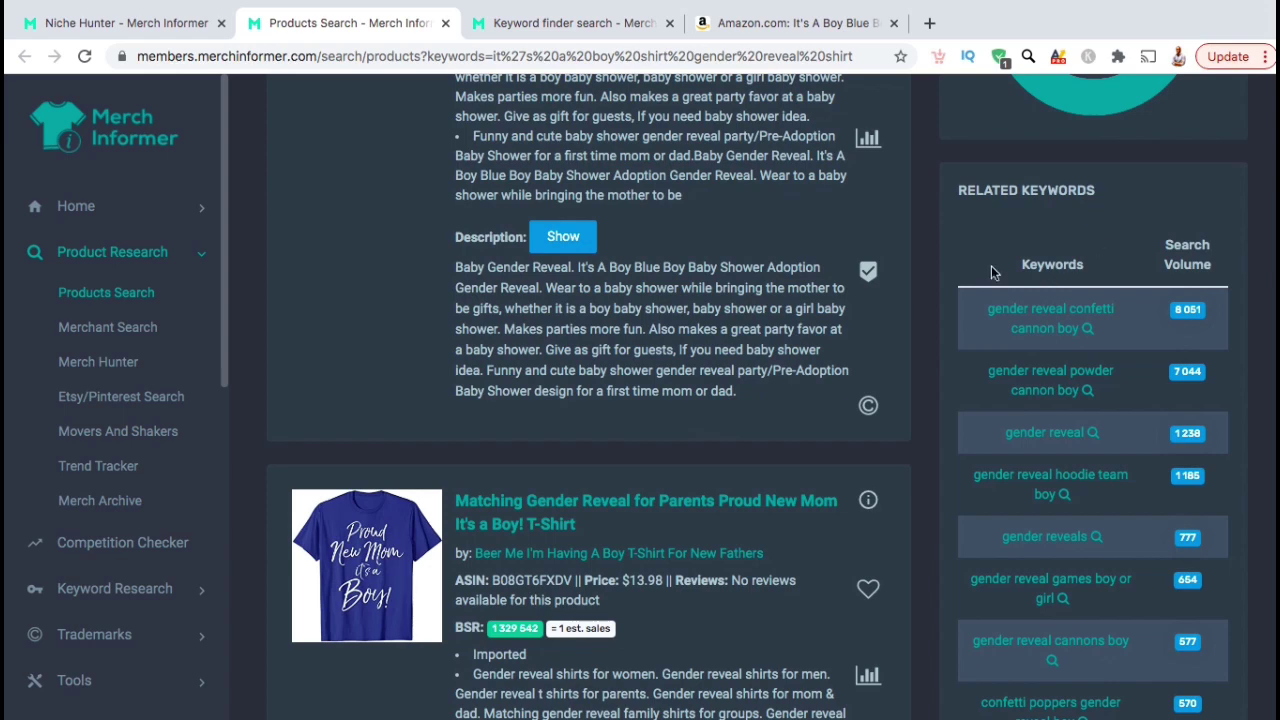
{"action": "scroll", "coordinate": [993, 272], "scroll_direction": "down", "scroll_amount": 3}
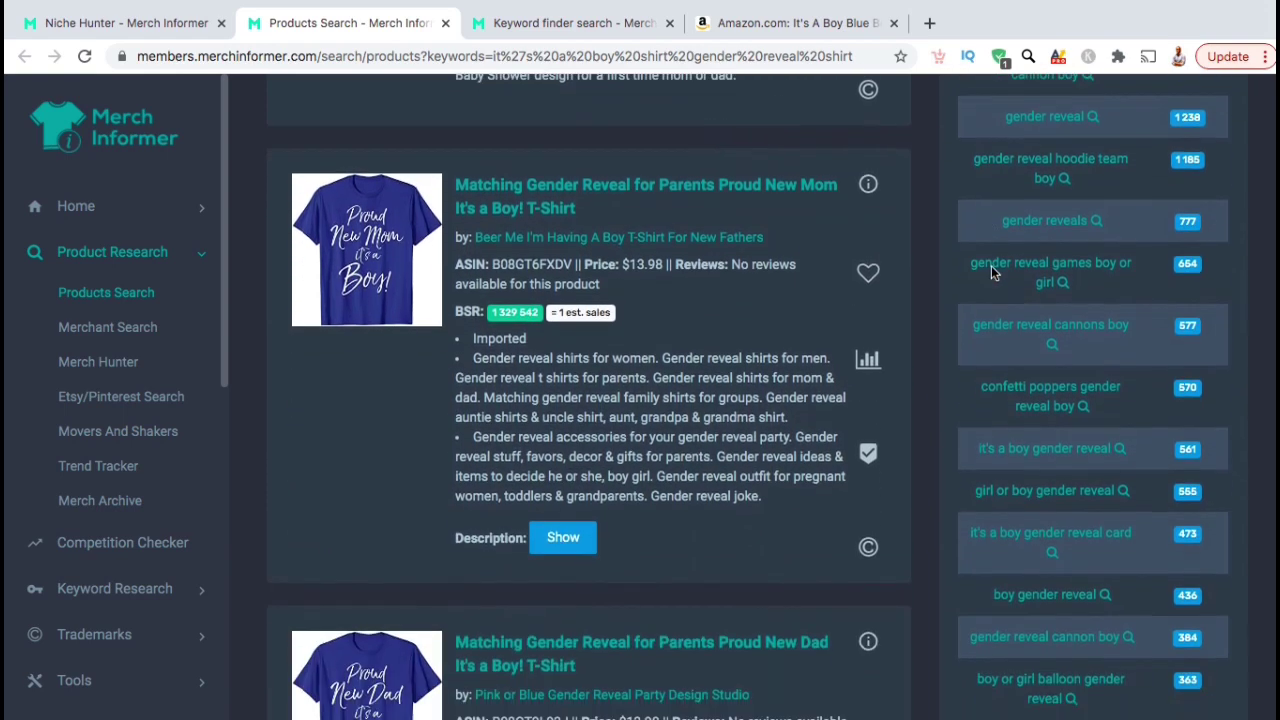
{"action": "scroll", "coordinate": [991, 268], "scroll_direction": "down", "scroll_amount": 4}
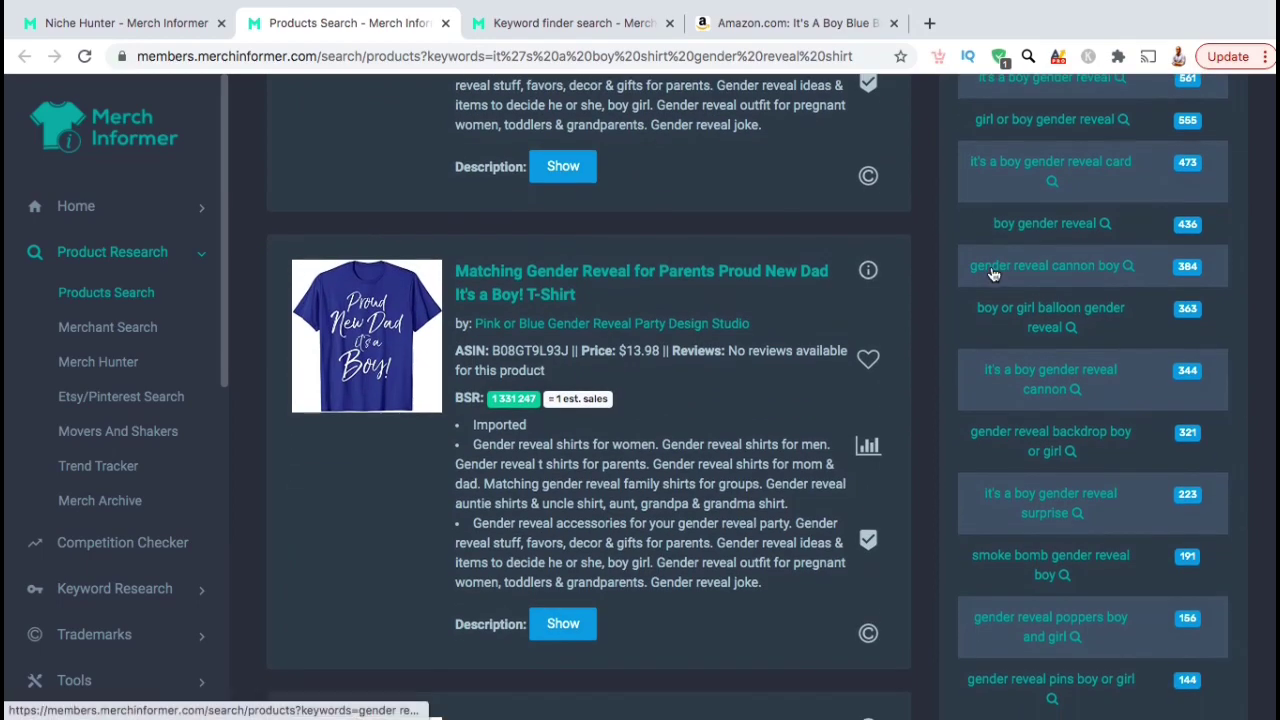
{"action": "scroll", "coordinate": [993, 272], "scroll_direction": "up", "scroll_amount": 10}
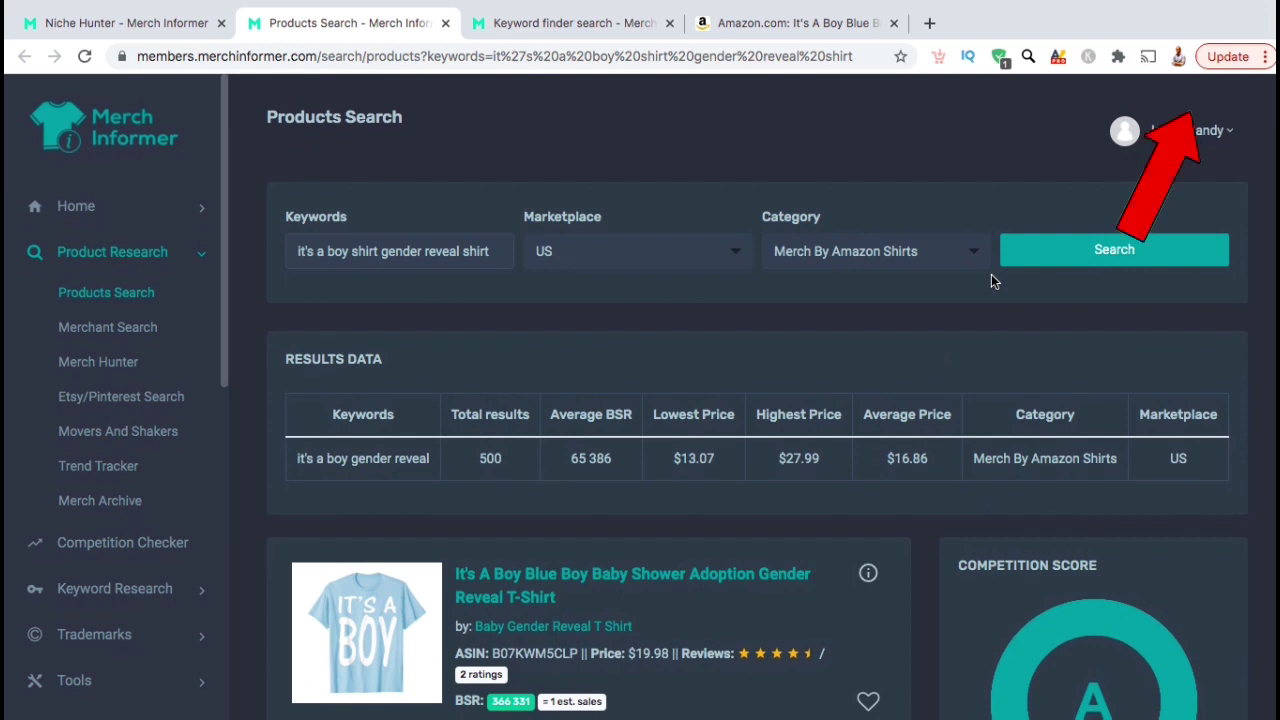
{"action": "left_click", "coordinate": [168, 25]}
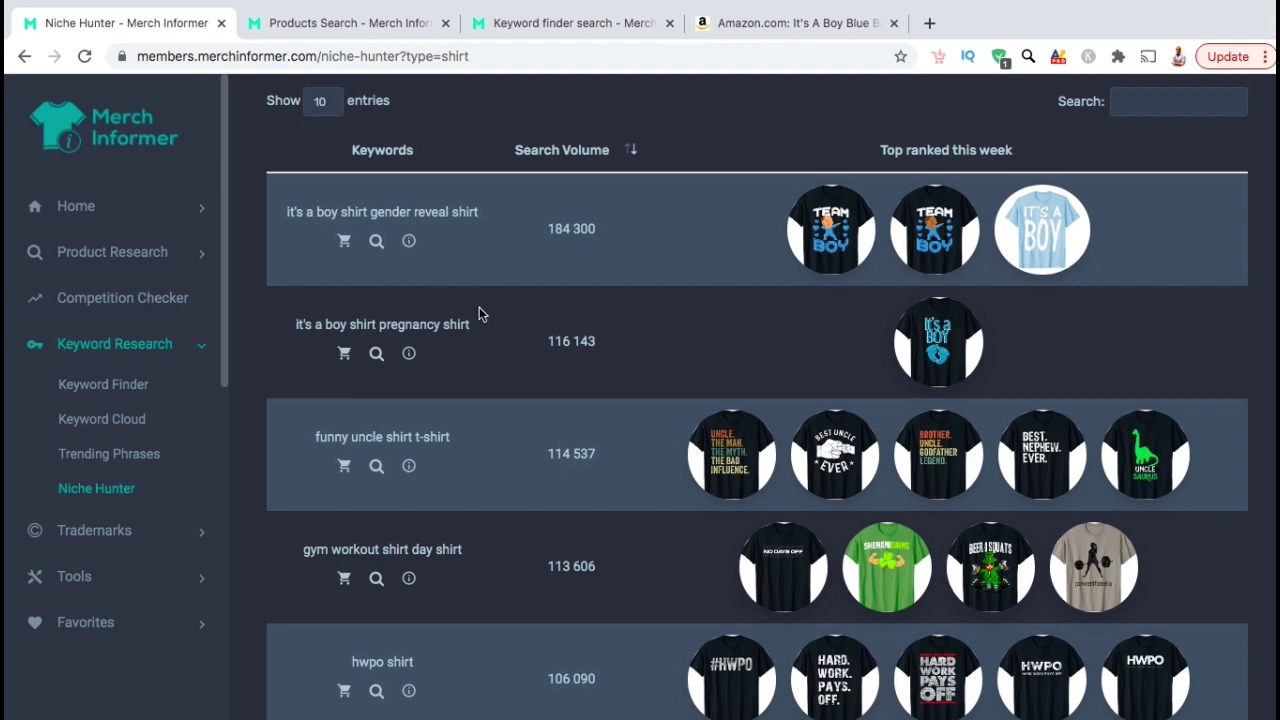
Filter the Shirts keyword table by 'golf', leaving 'golf shirts' and 'golf shirt'.
{"action": "scroll", "coordinate": [637, 341], "scroll_direction": "up", "scroll_amount": 3}
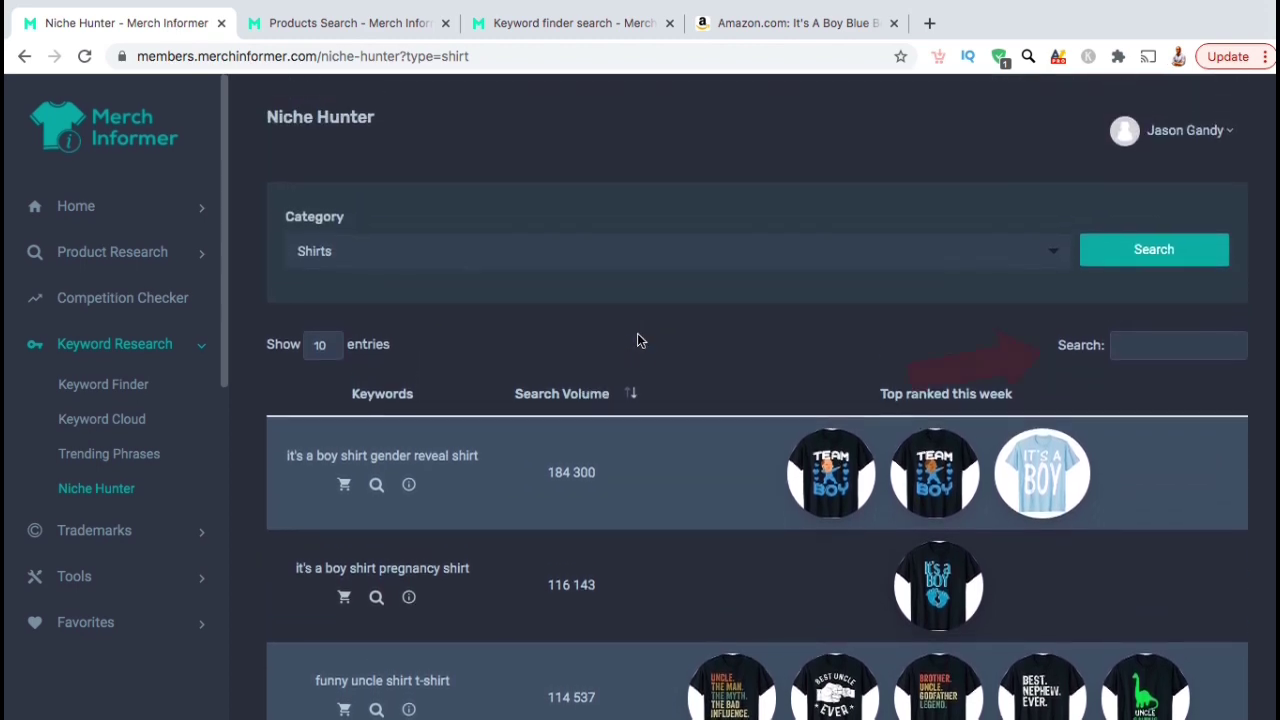
{"action": "left_click", "coordinate": [1145, 350]}
{"action": "type", "text": "golf"}
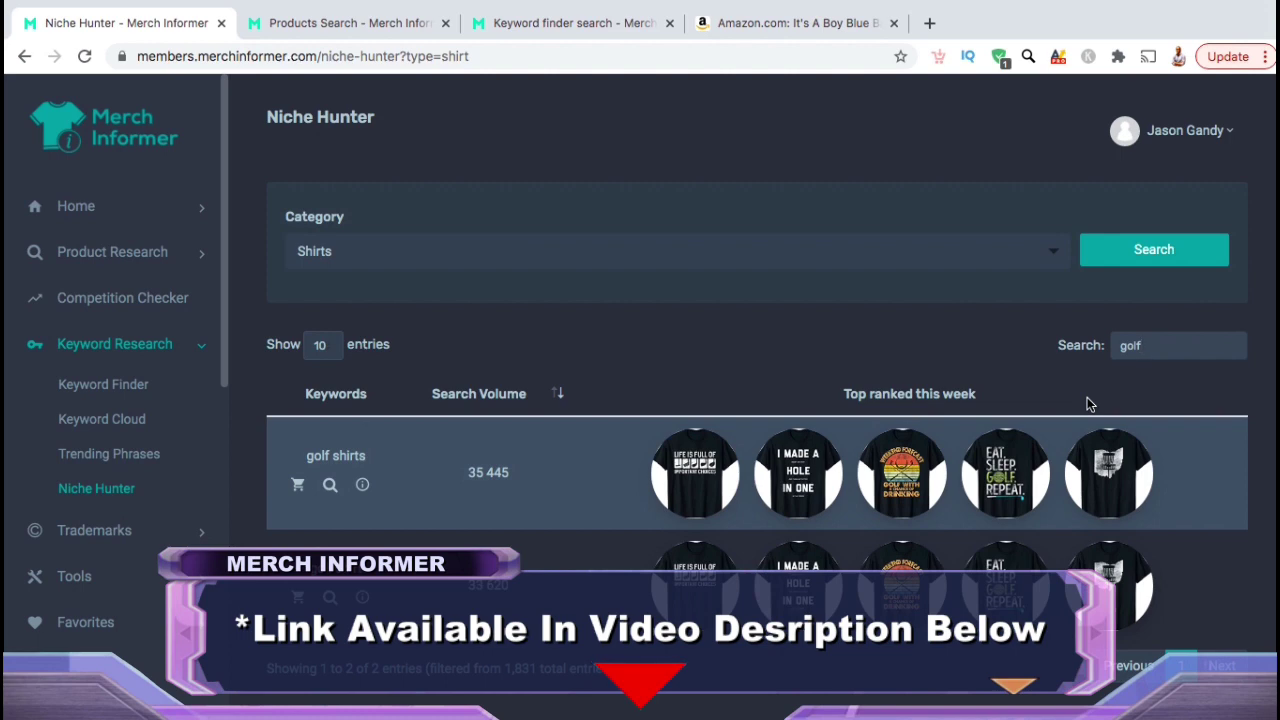
Delete the last letter of the 'golf' filter, leaving 'gol' and a wider keyword list.
{"action": "key", "text": "BackSpace"}
{"action": "key", "text": "BackSpace"}
{"action": "key", "text": "BackSpace"}
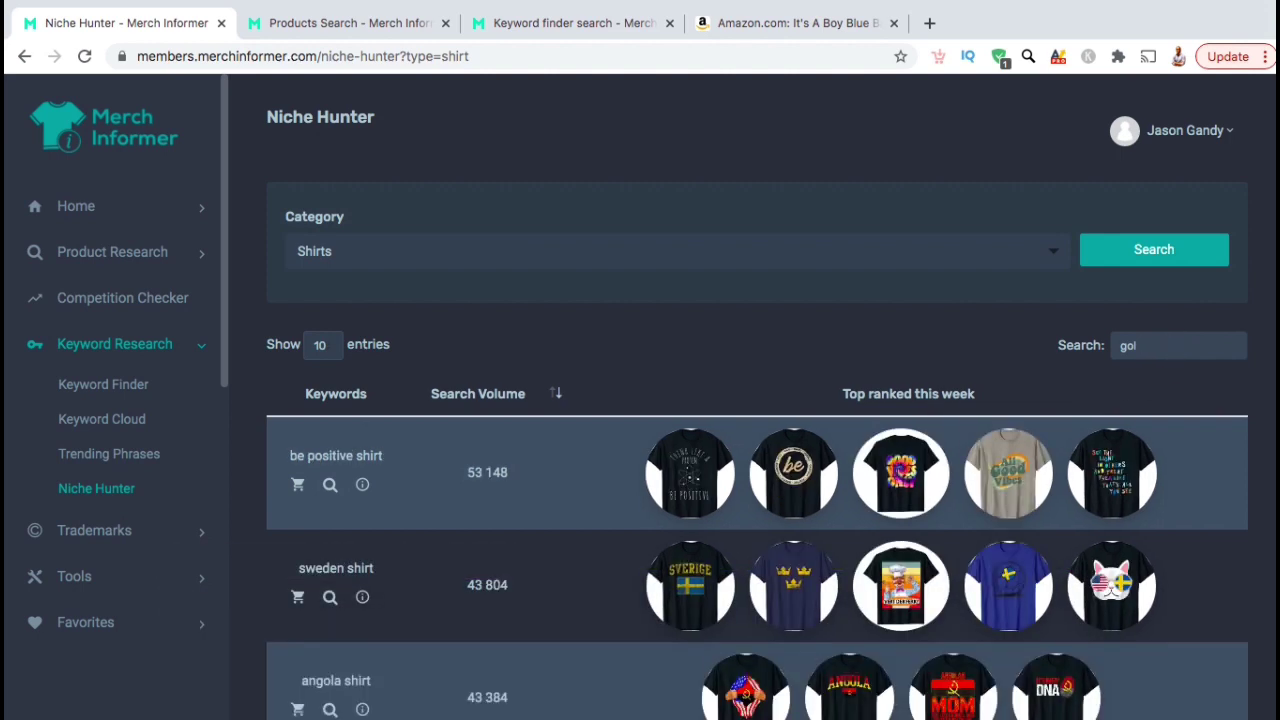